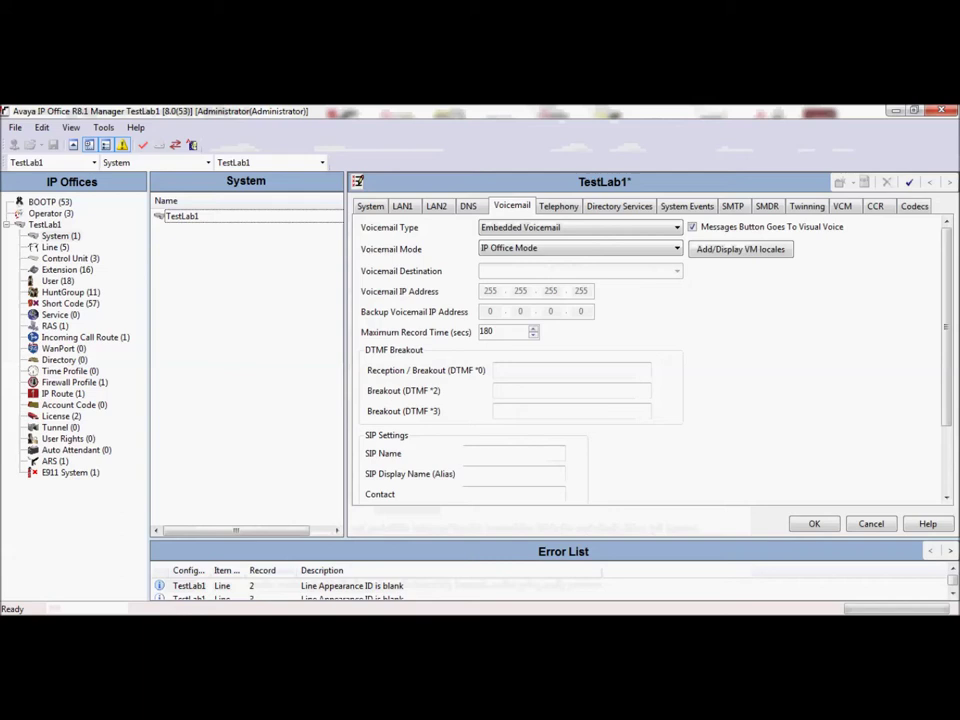
mouse_move(325, 612)
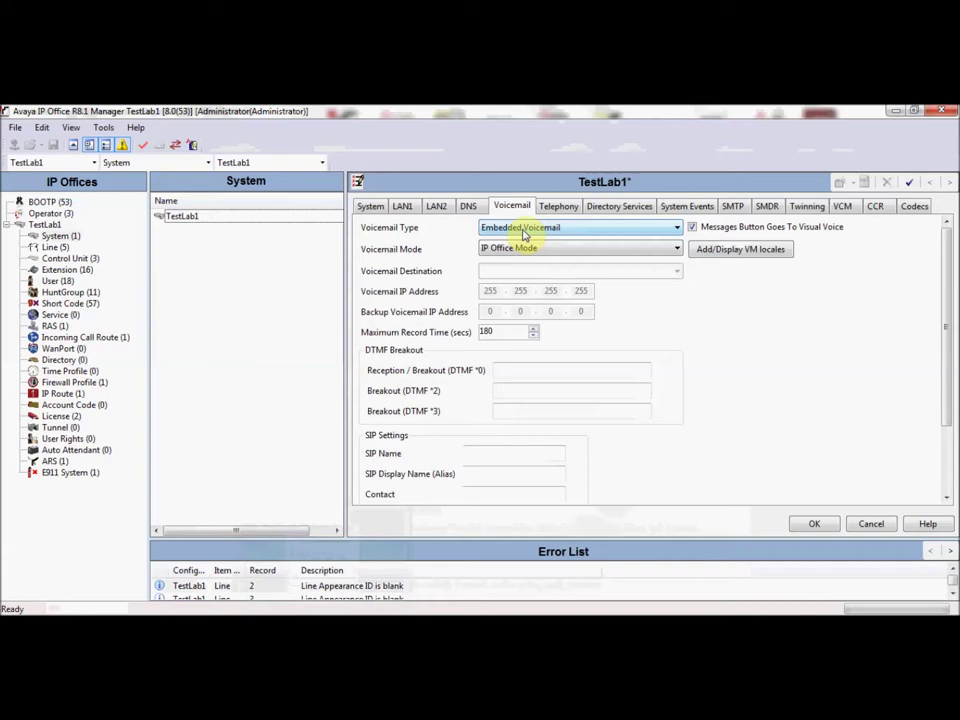
left_click(522, 229)
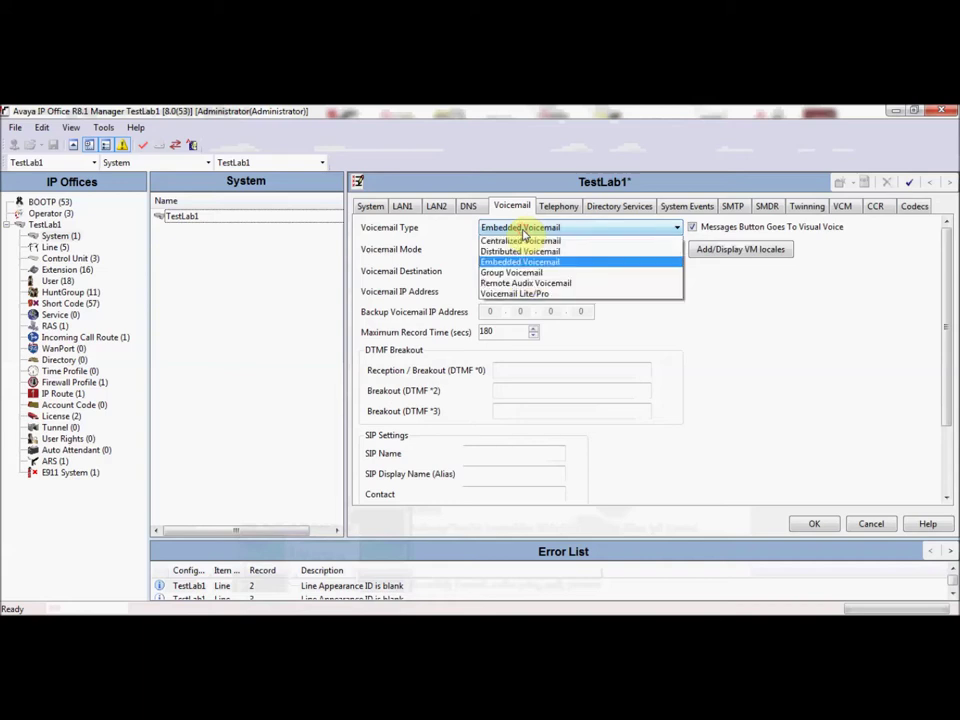
left_click(508, 306)
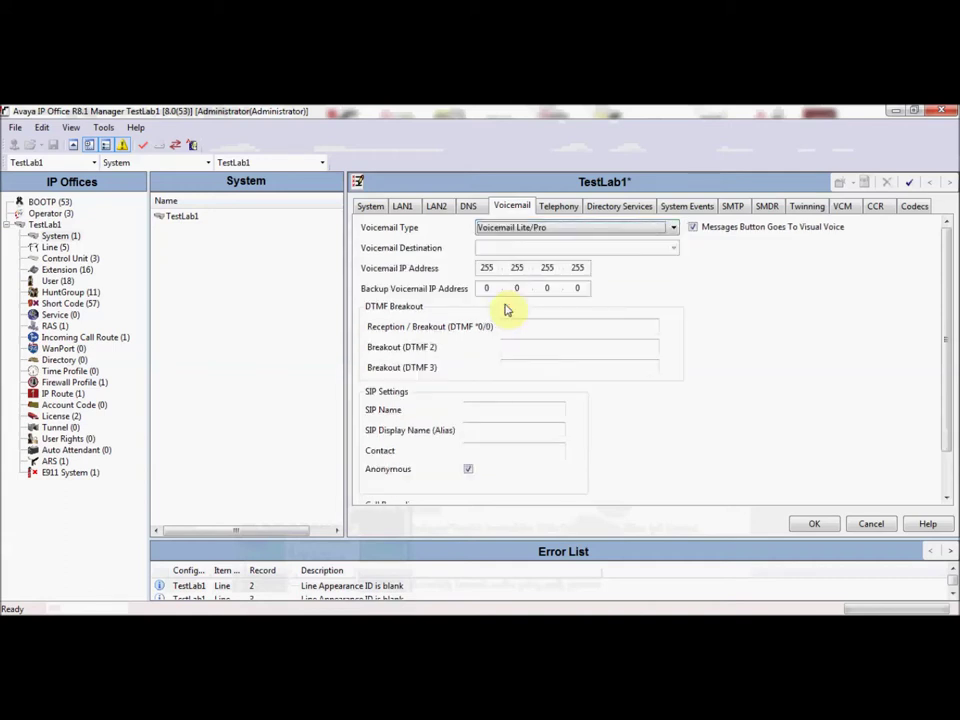
double_click(487, 267)
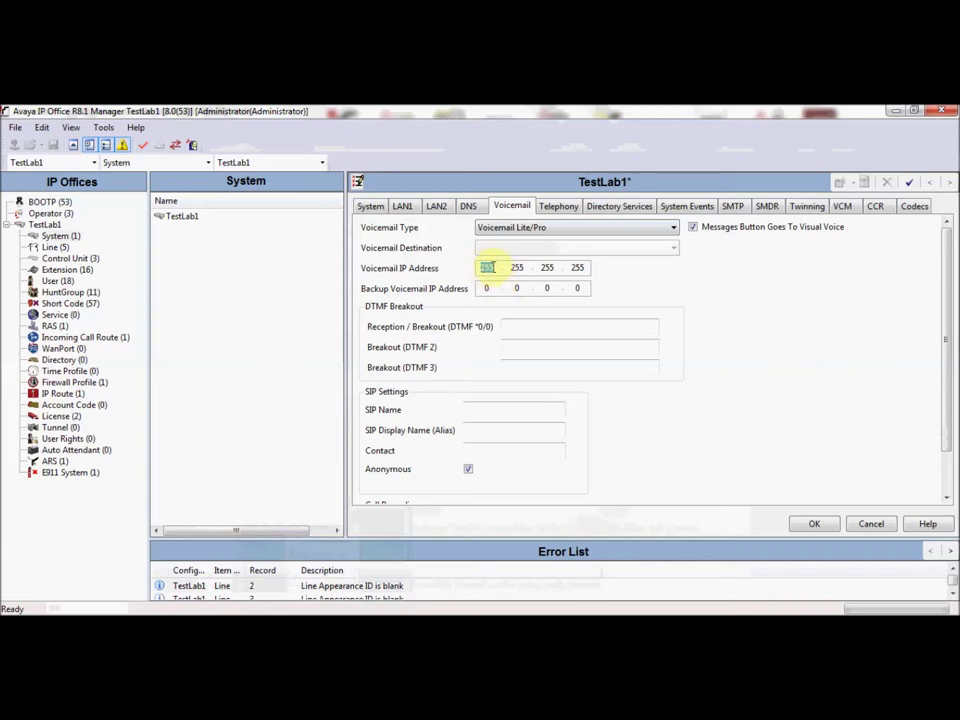
left_click(578, 227)
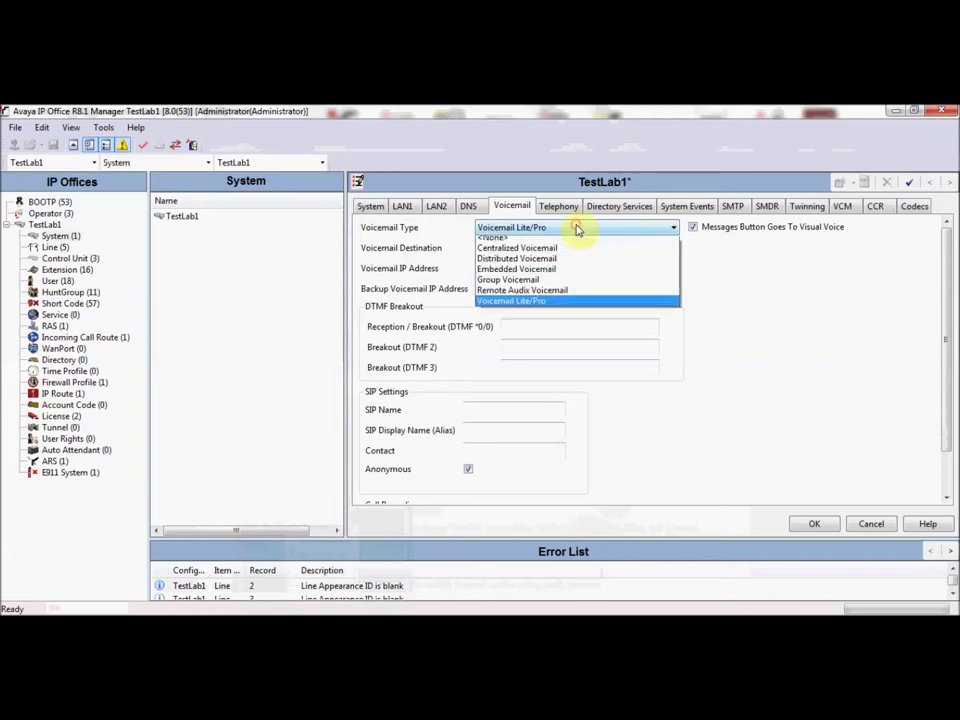
left_click(546, 273)
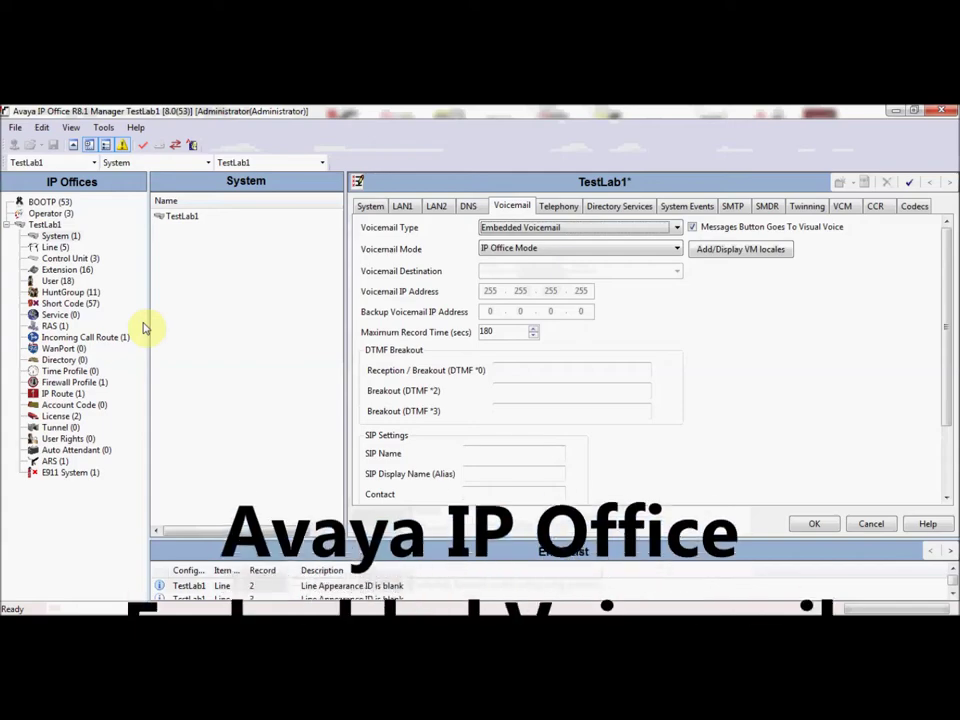
left_click(76, 453)
- Discard the unsaved voicemail changes and create a new auto attendant named 'temp'
left_click(595, 414)
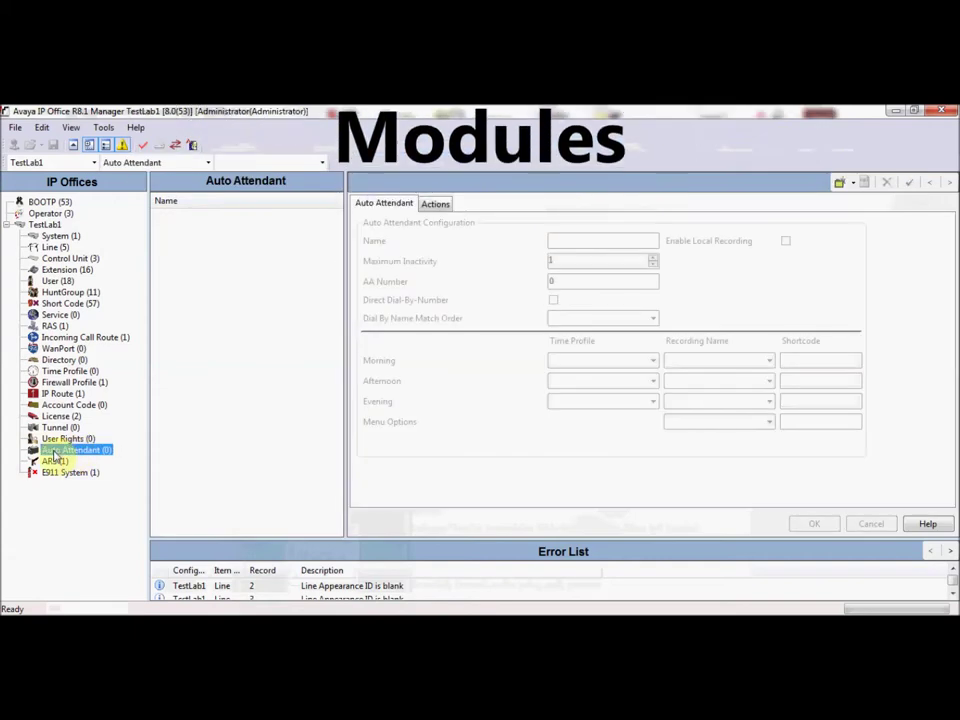
right_click(263, 247)
left_click(289, 260)
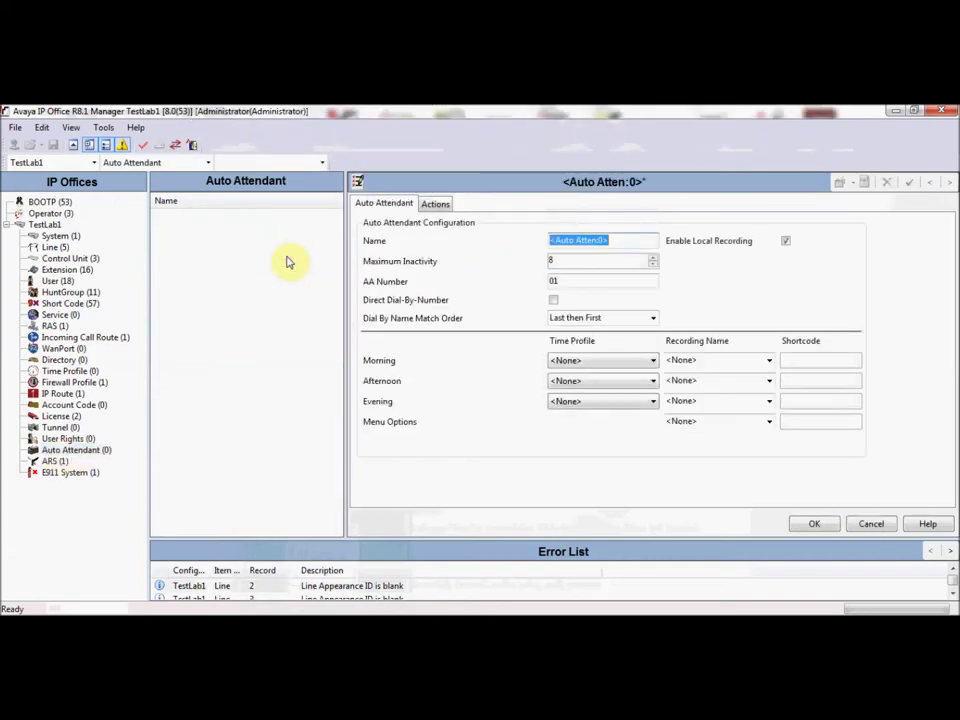
type("temp")
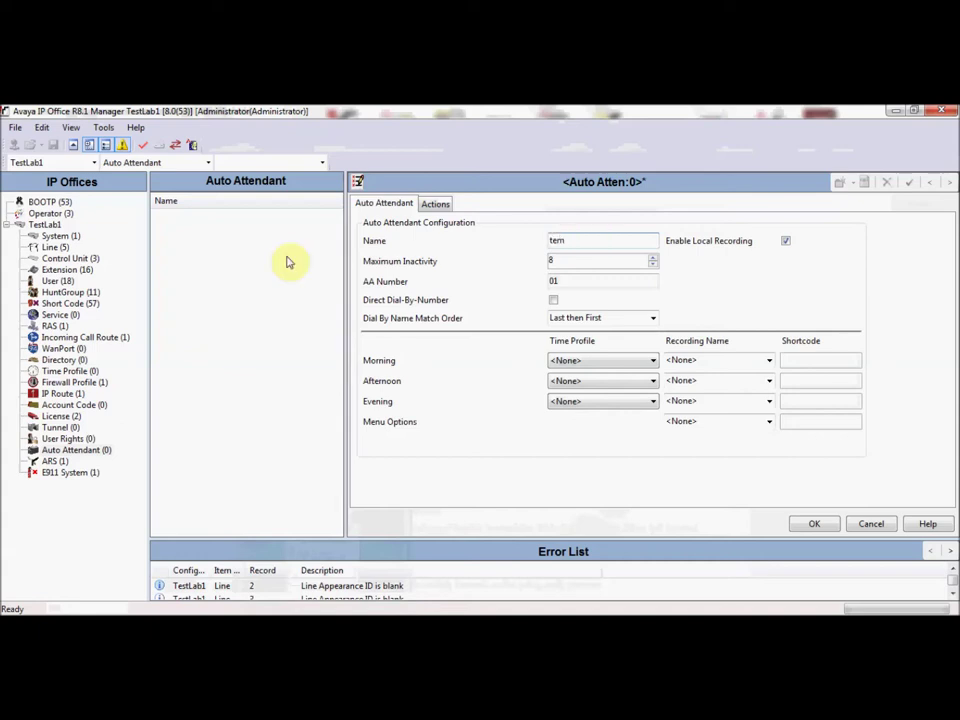
left_click(814, 523)
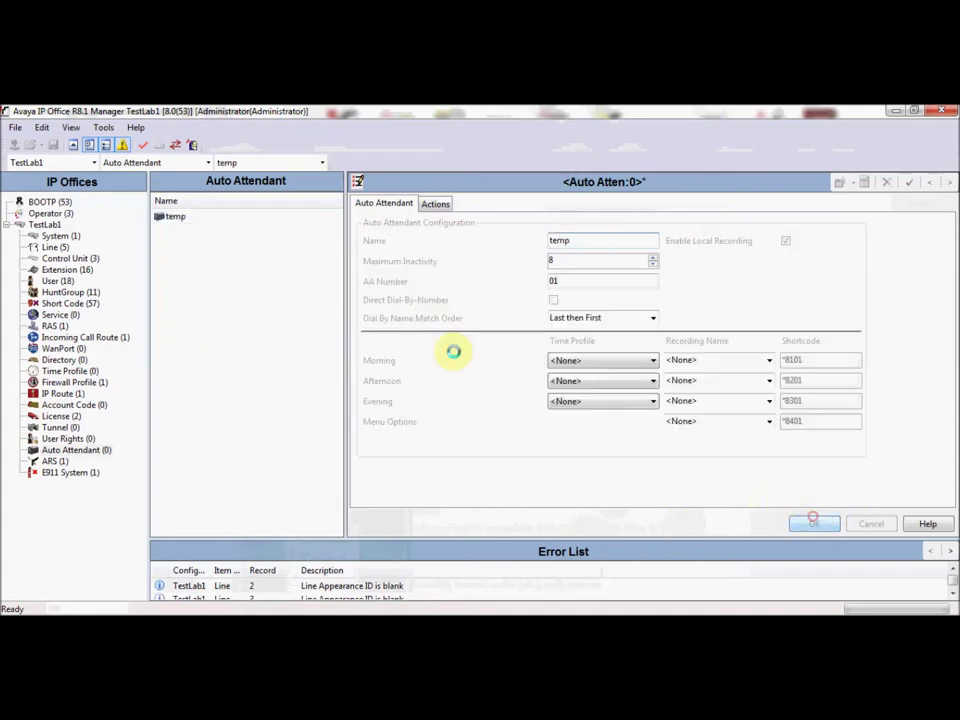
left_click(436, 203)
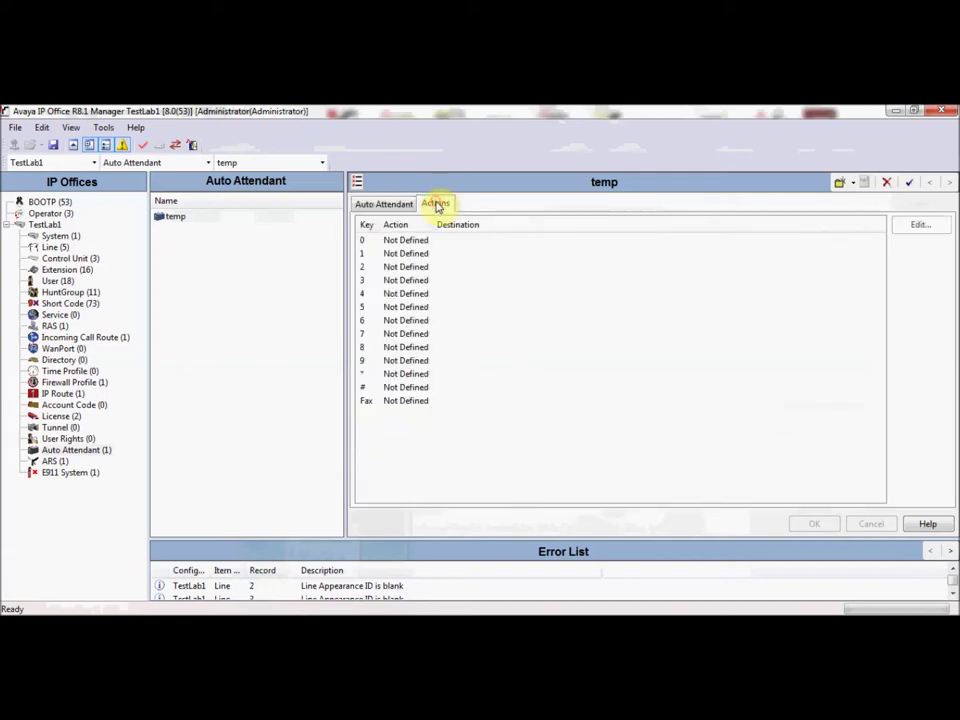
- Make key 1 of the temp auto attendant a Transfer to extension 100 Extn100
left_click(401, 256)
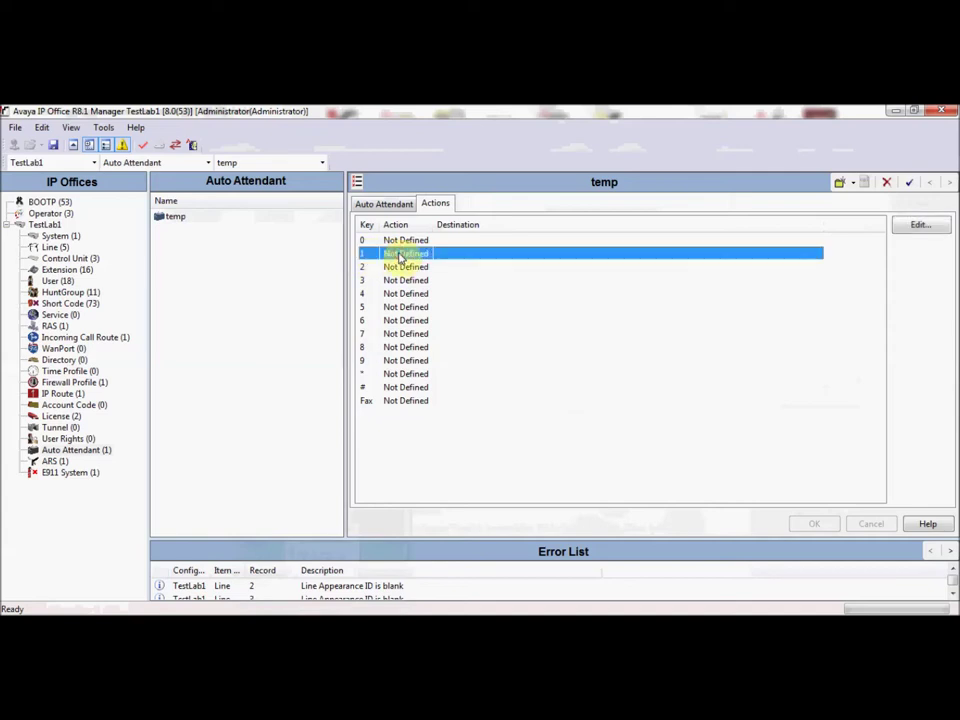
double_click(401, 256)
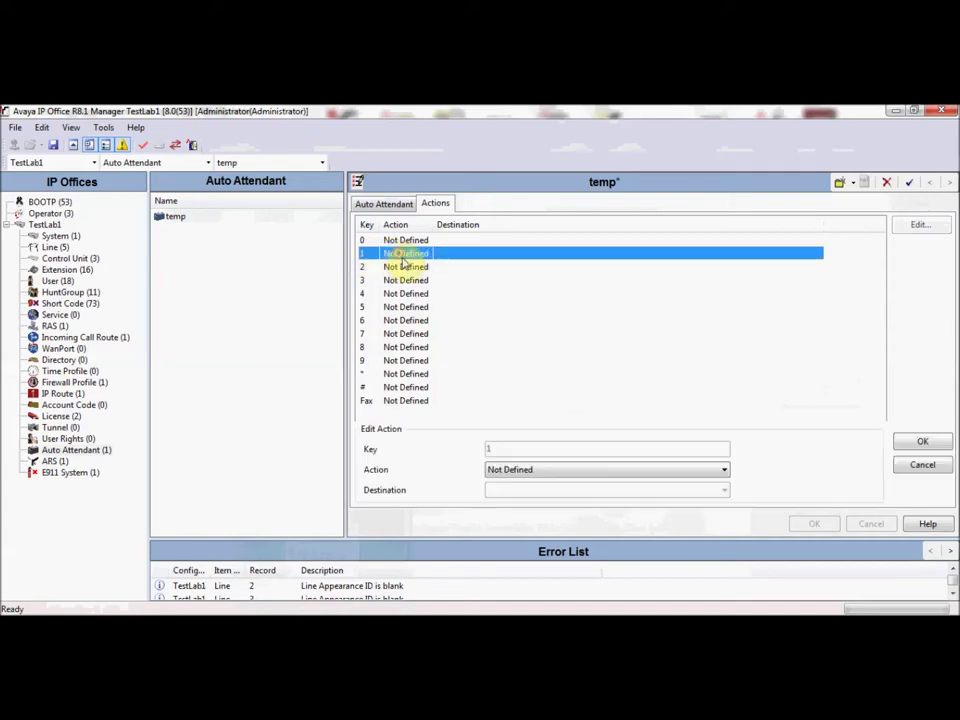
left_click(535, 470)
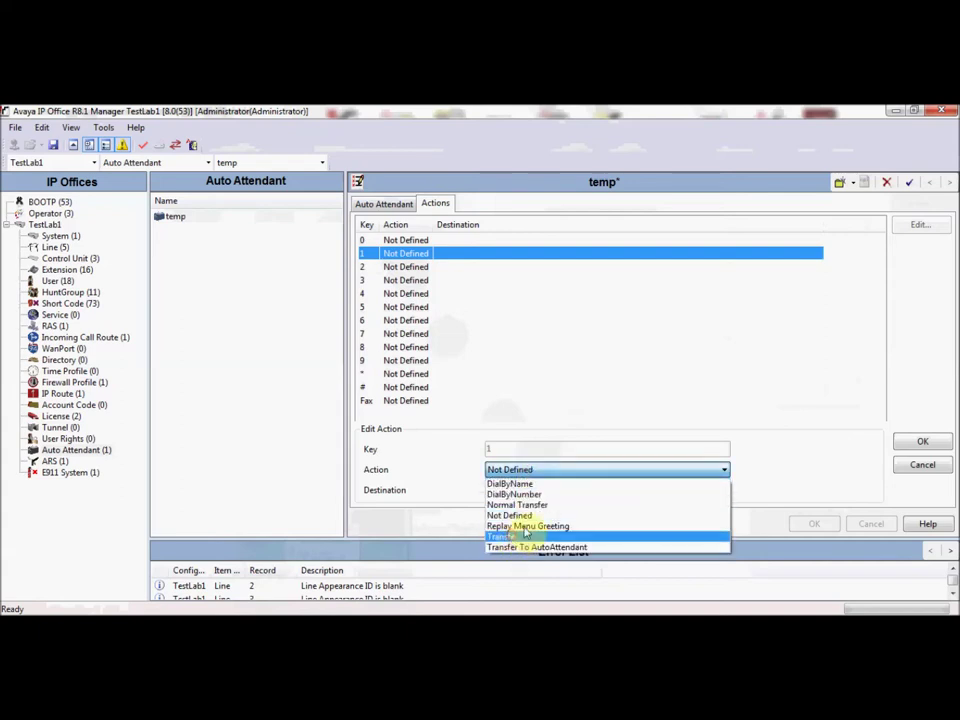
left_click(515, 538)
left_click(724, 490)
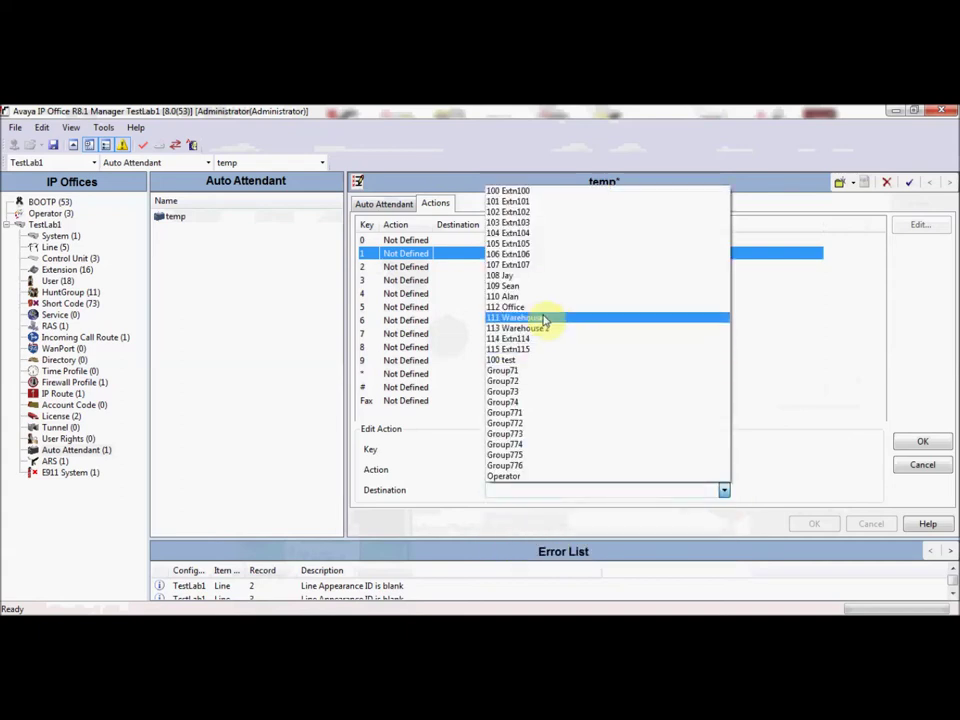
left_click(505, 361)
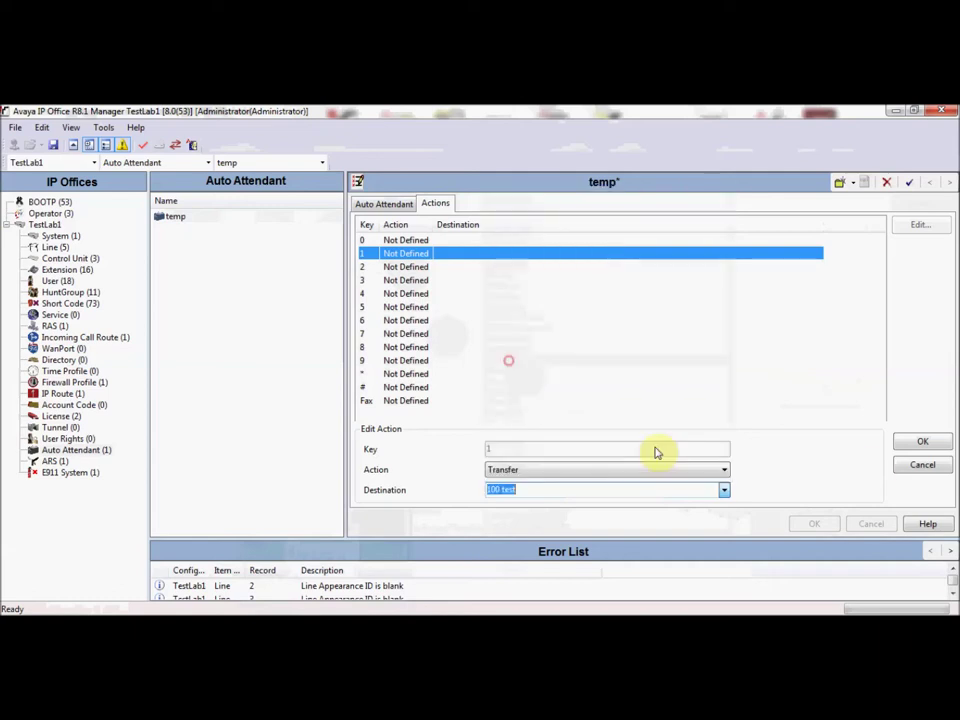
left_click(919, 447)
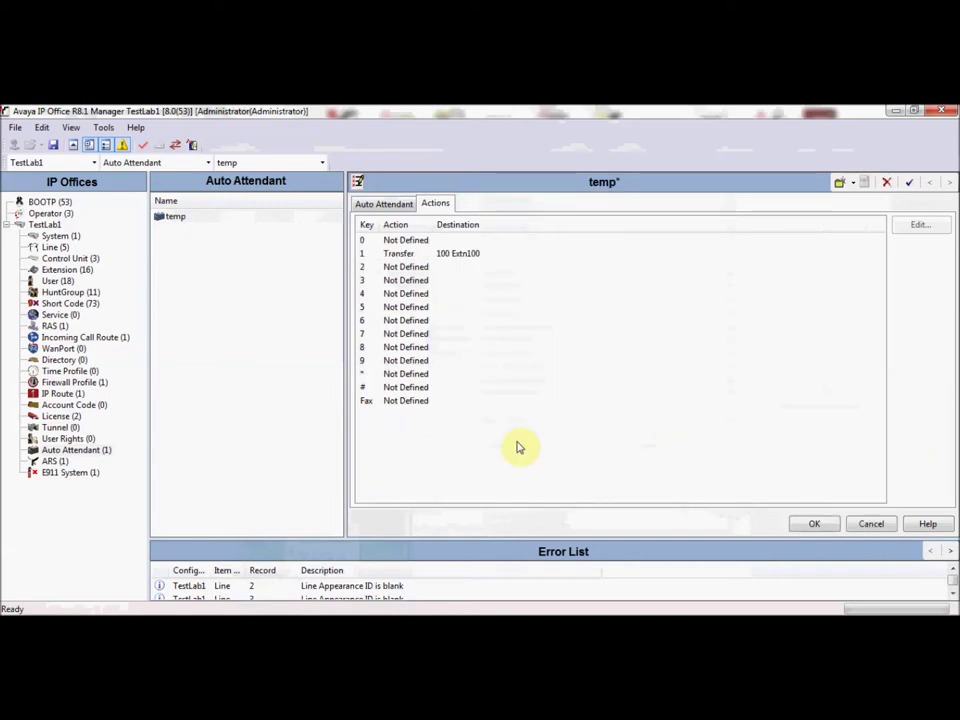
left_click(405, 205)
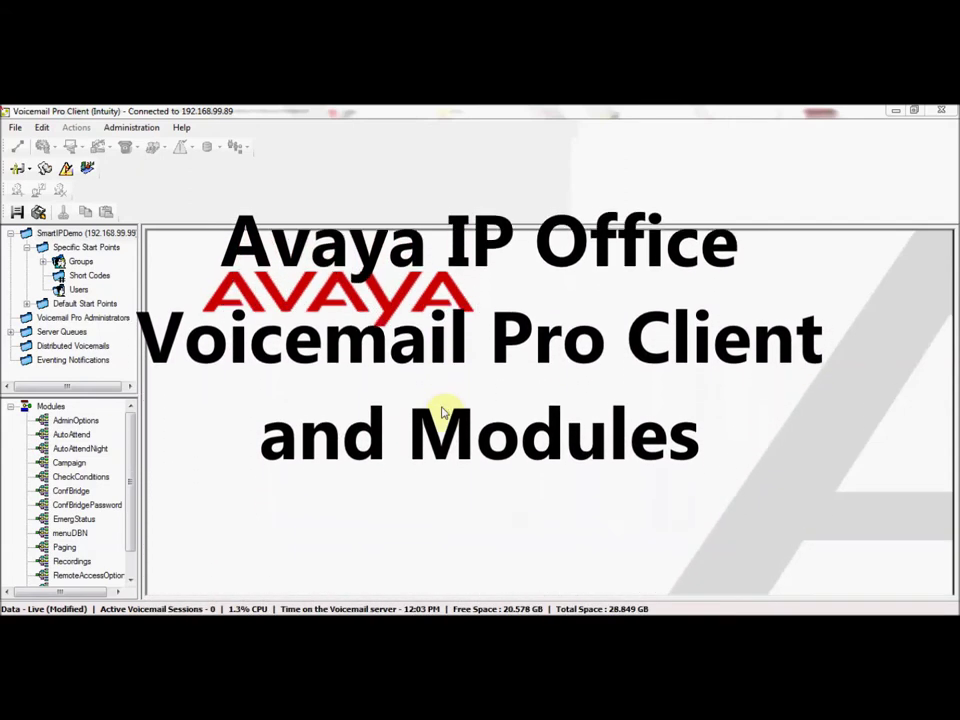
- Browse the Digital6003, Digital6008 and Extn293 mailboxes, then switch to the TestLab1 Manager window
left_click(75, 289)
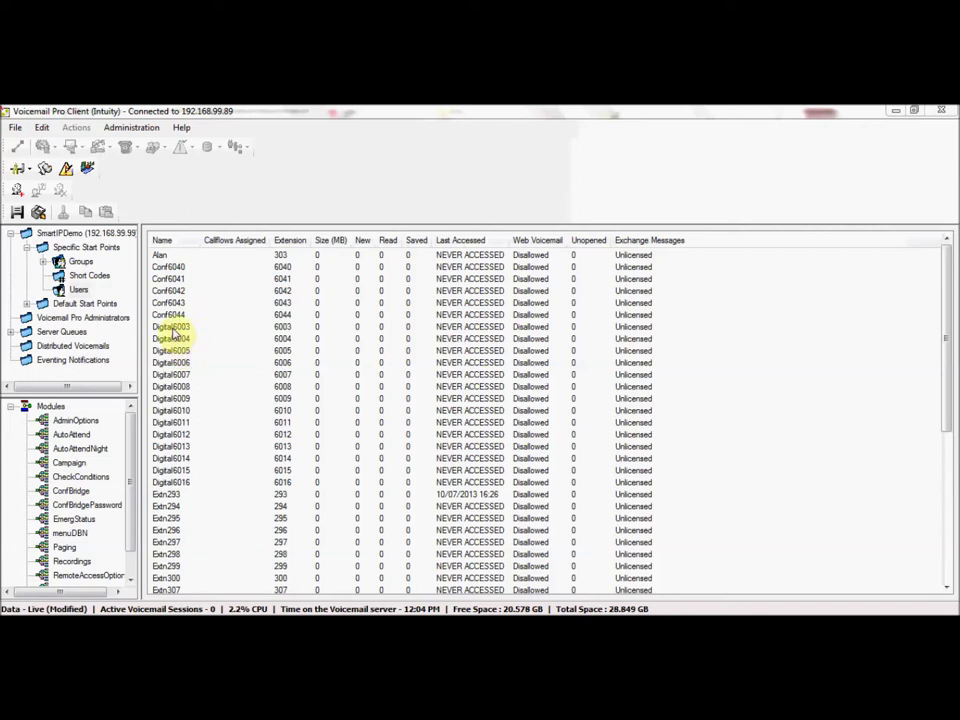
left_click(166, 327)
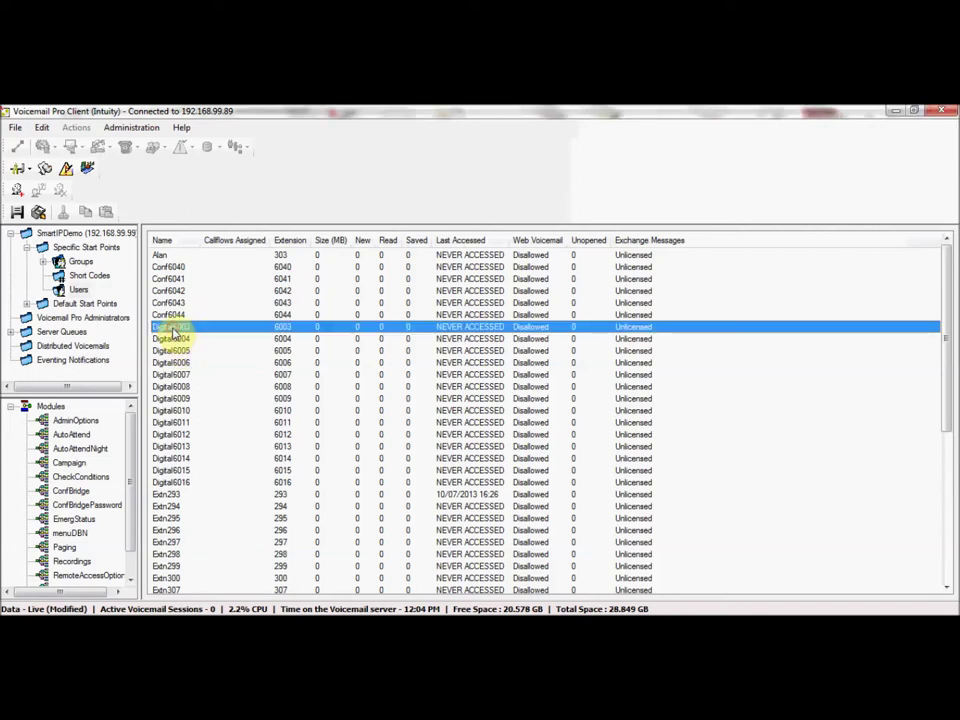
left_click(366, 389)
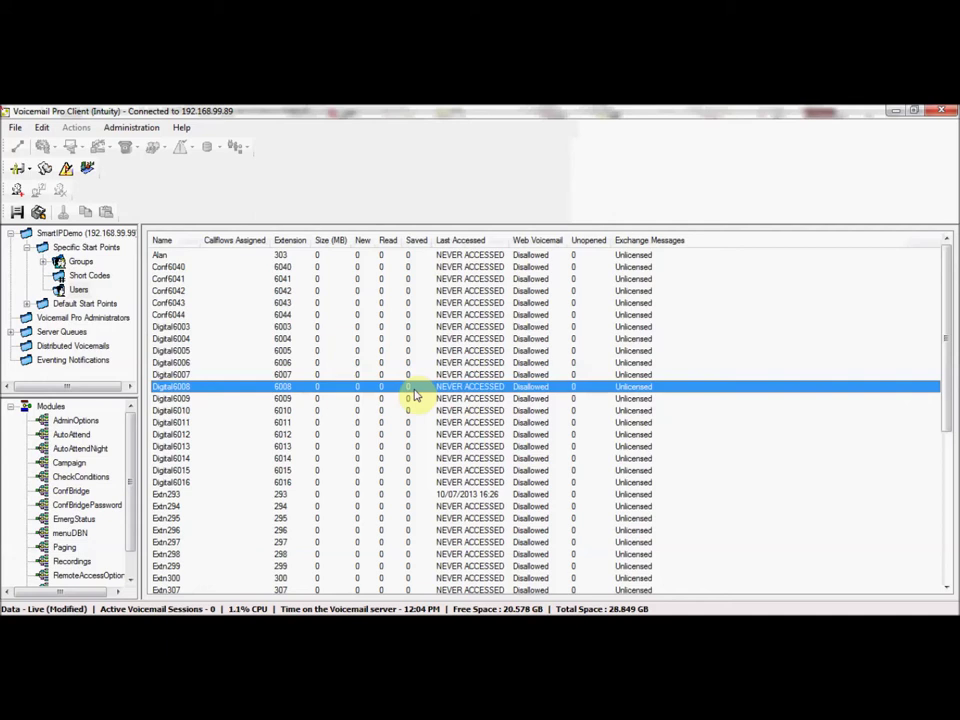
left_click(445, 493)
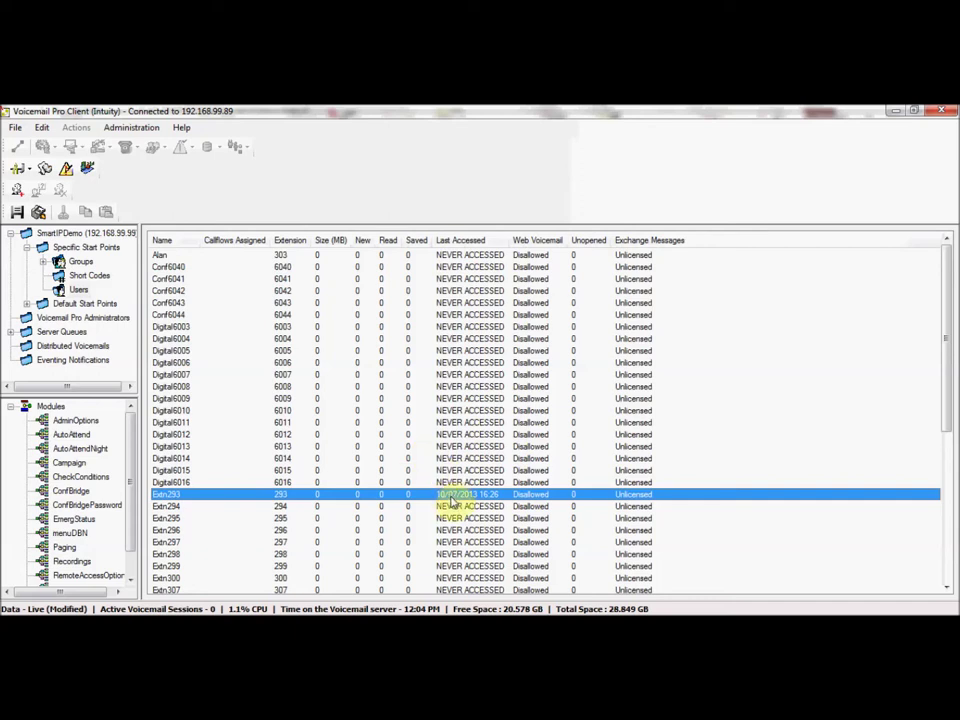
left_click(51, 406)
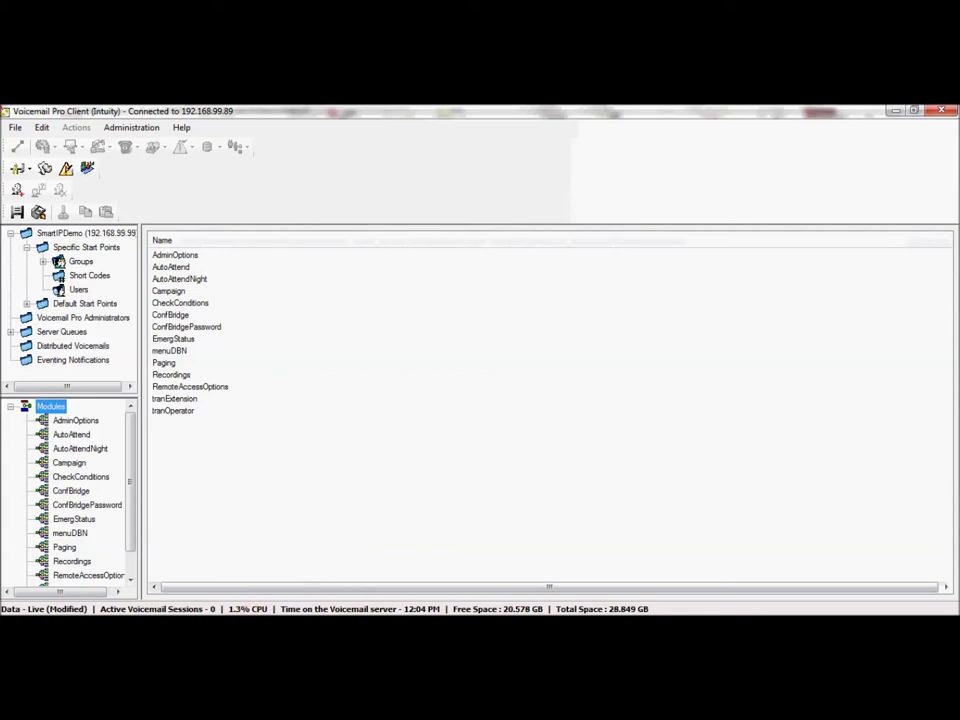
left_click(167, 549)
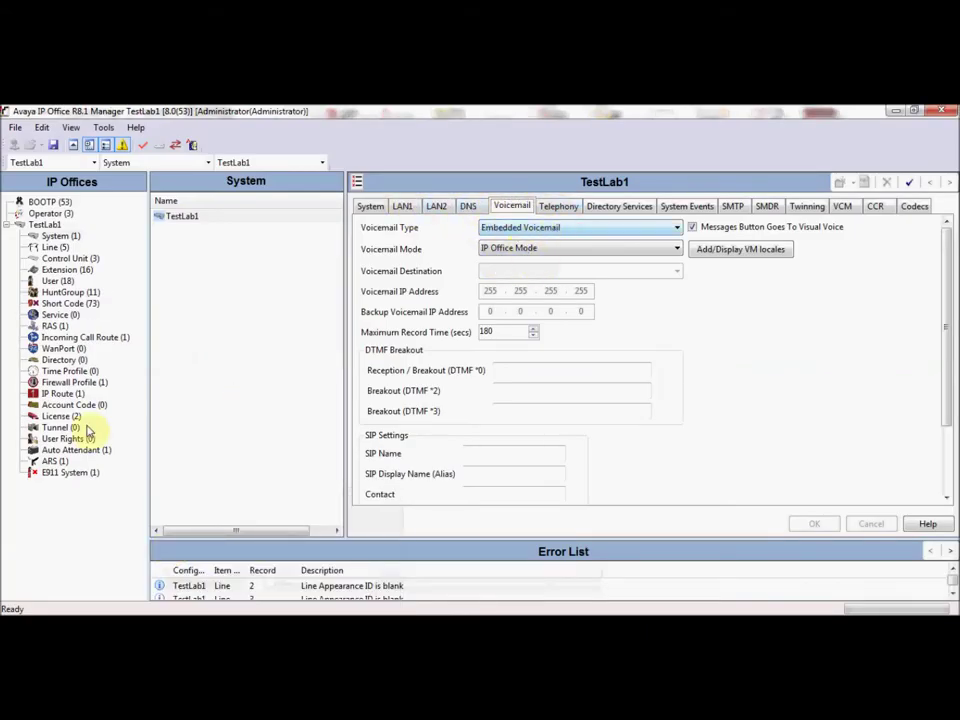
- Check the temp auto attendant, maximize the SmartIPDemo Manager window, then view AutoAttend's call flow
left_click(52, 451)
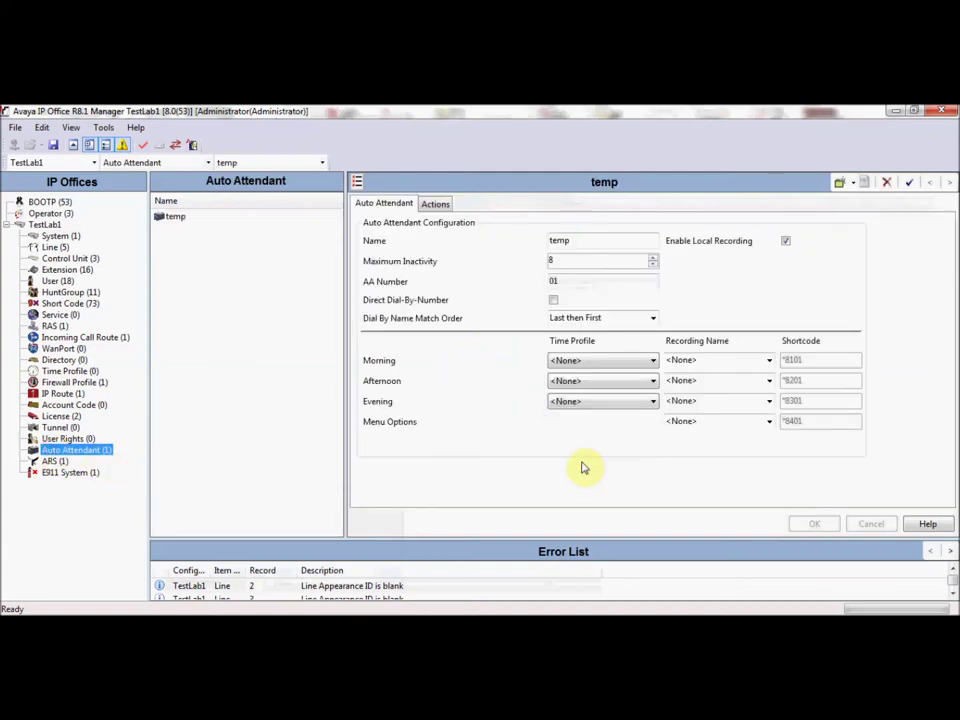
mouse_move(279, 606)
left_click(318, 566)
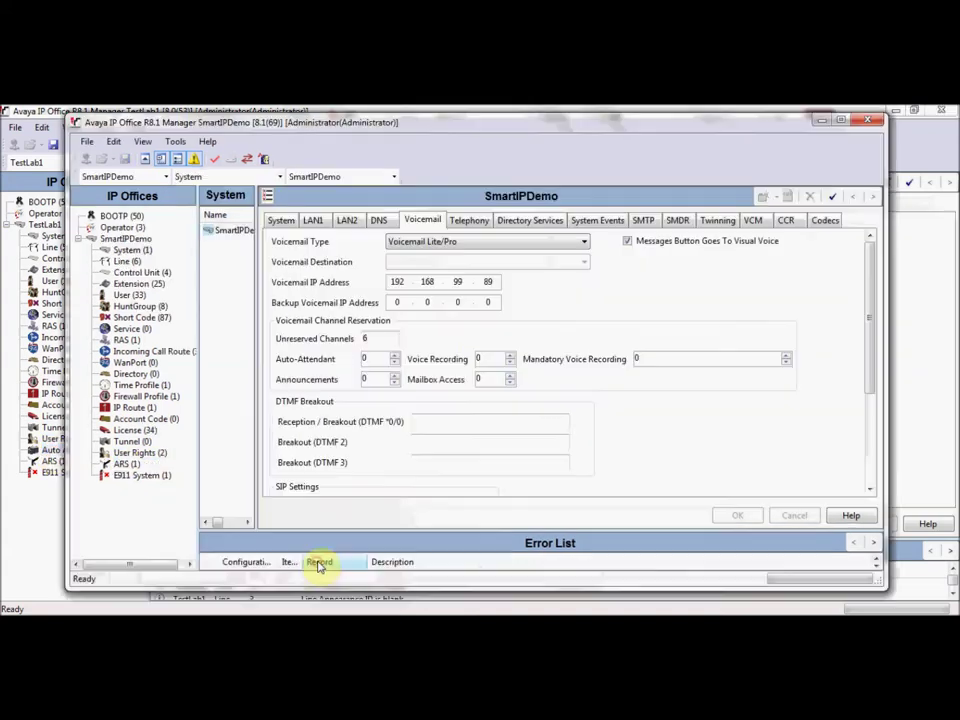
double_click(420, 124)
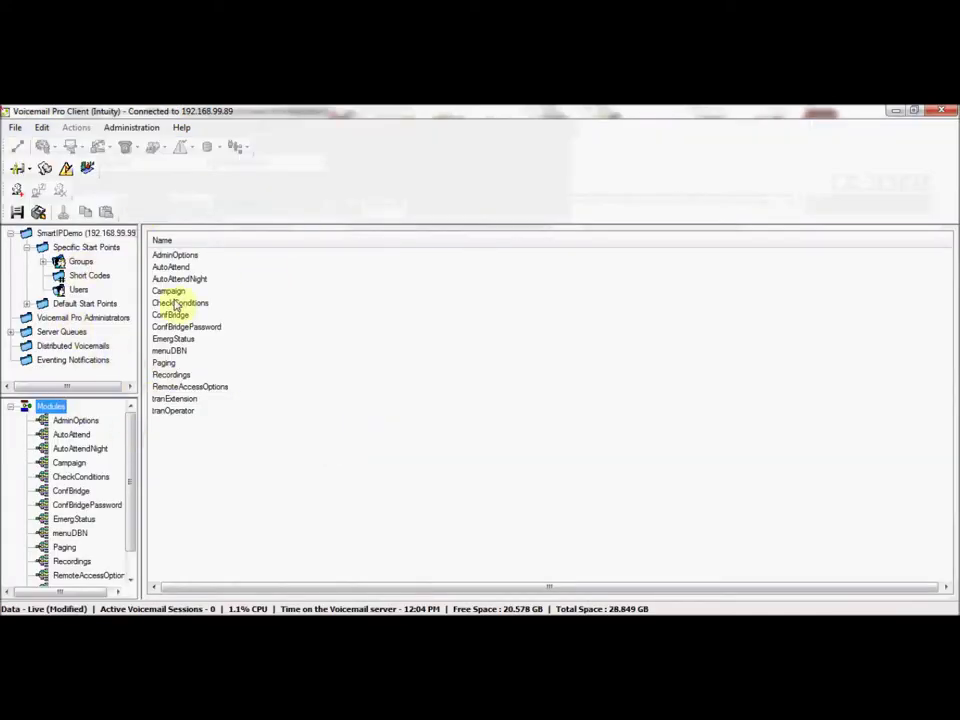
left_click(73, 435)
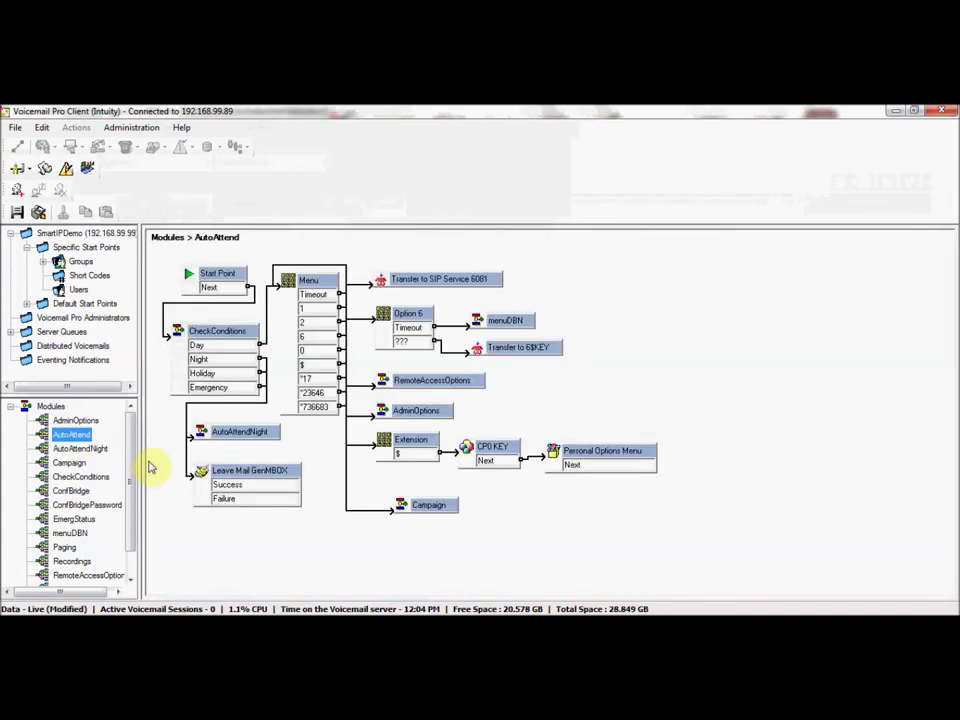
- Add a new Menu entry prompt, recording through the telephony handset at extension 6020
double_click(313, 280)
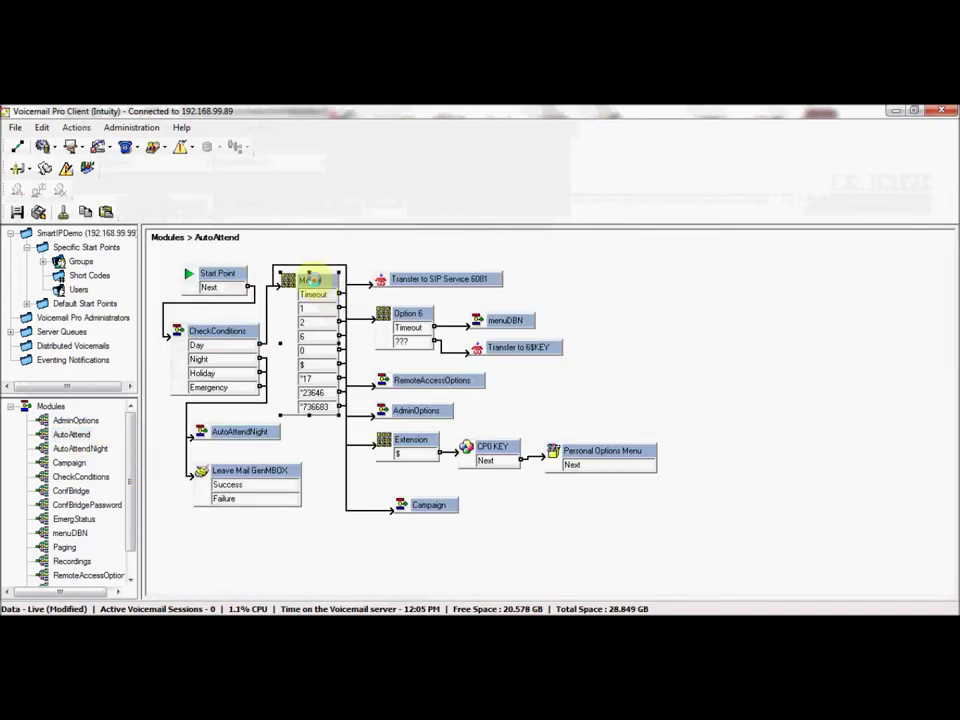
left_click(354, 221)
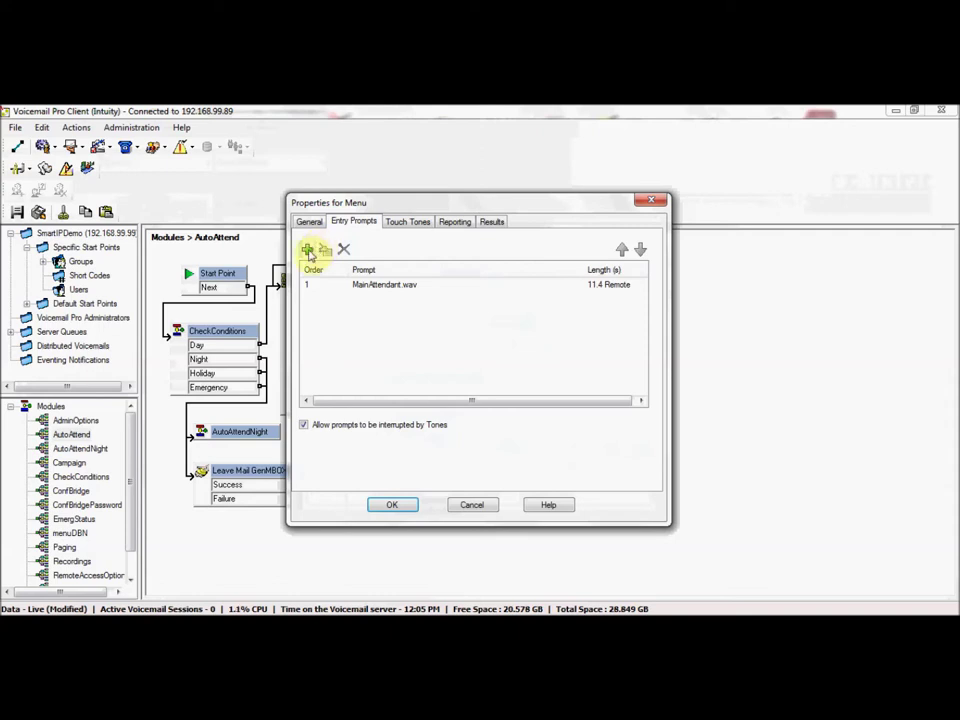
left_click(308, 250)
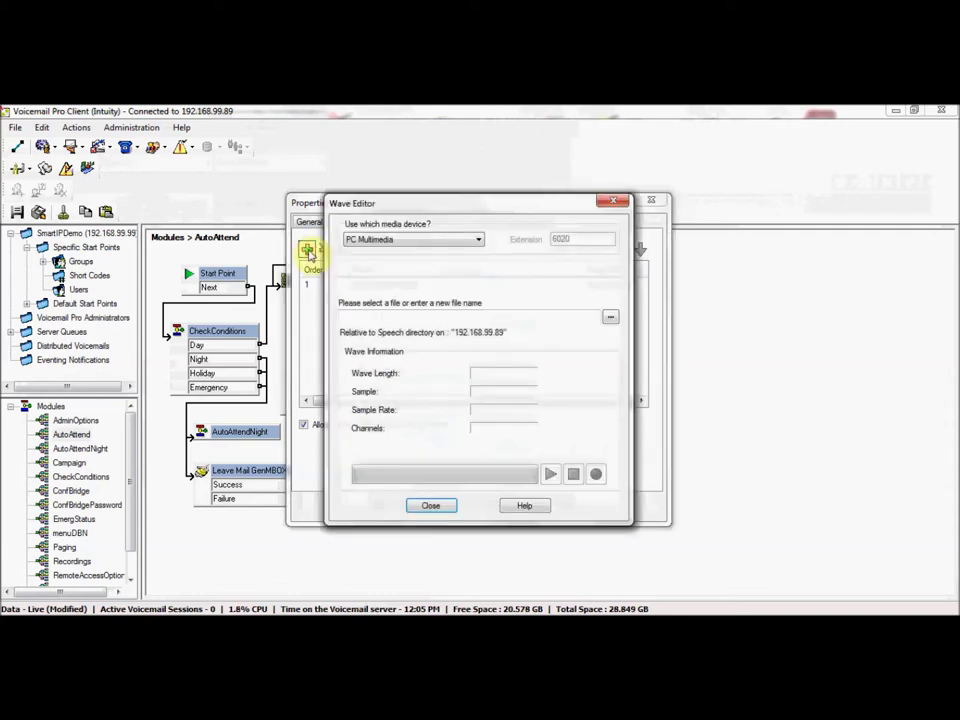
left_click(398, 241)
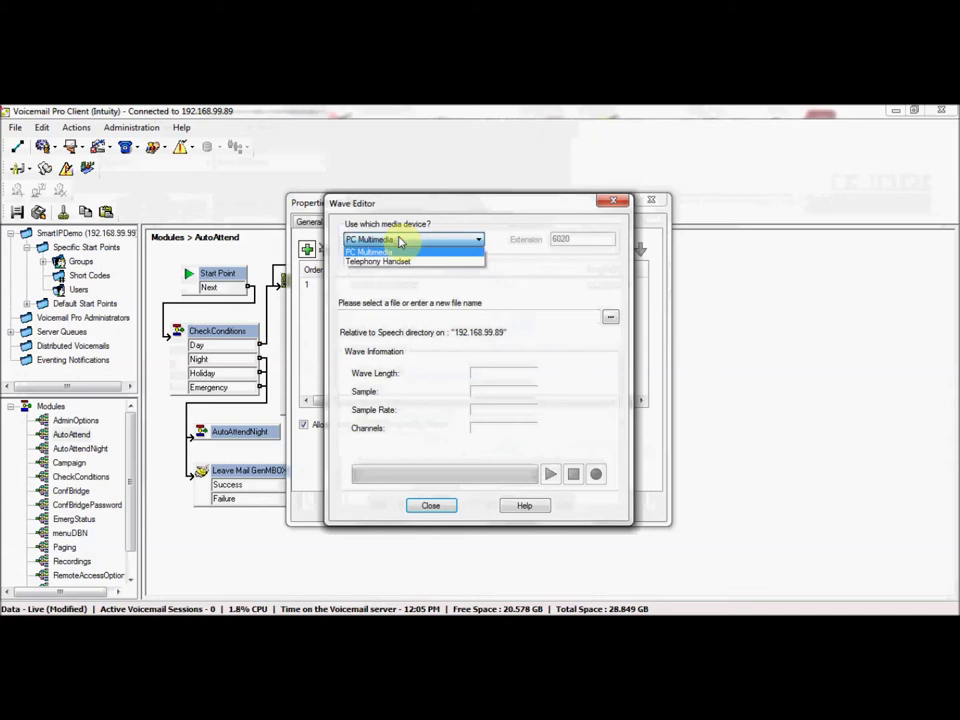
left_click(376, 261)
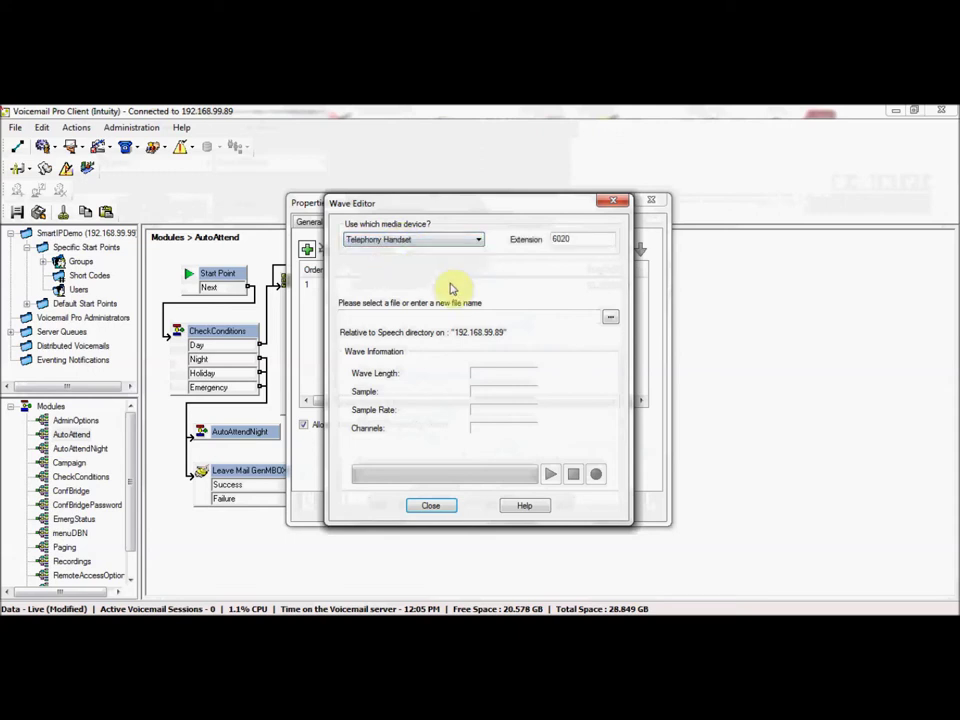
double_click(580, 239)
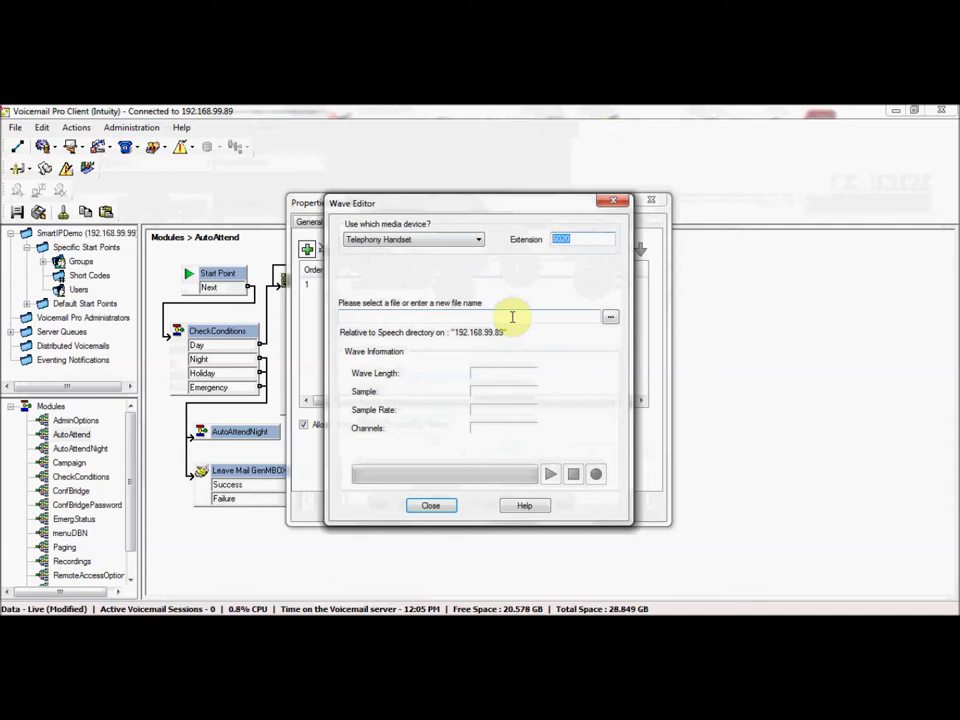
- Name the prompt Recording.wav, switch to PC Multimedia, and keep it as the second entry prompt
left_click(409, 316)
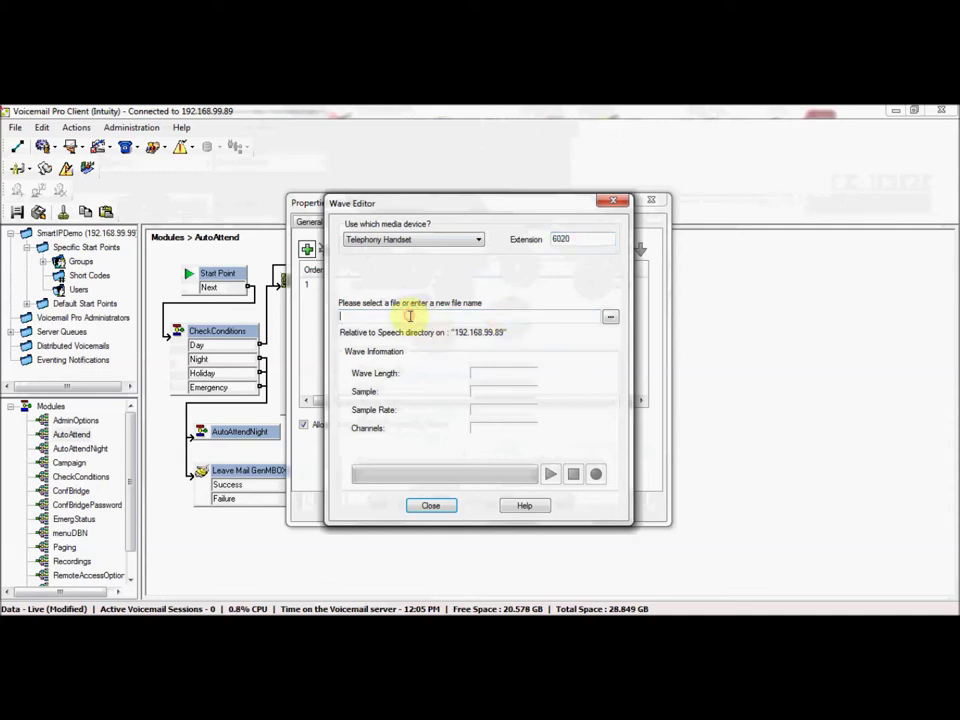
type("Record.wav")
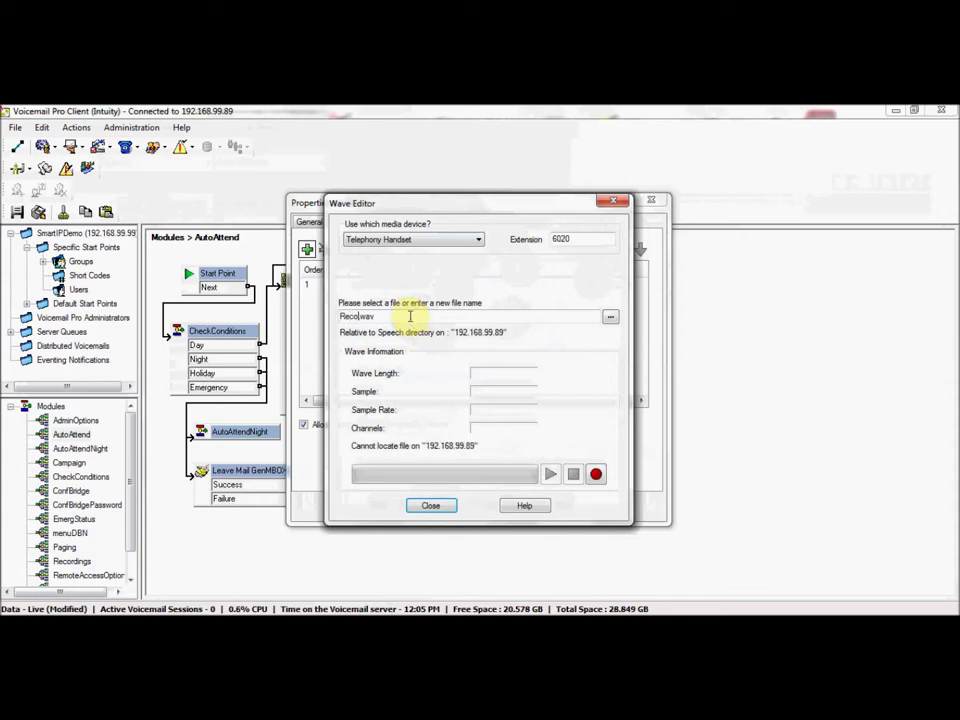
type("ding")
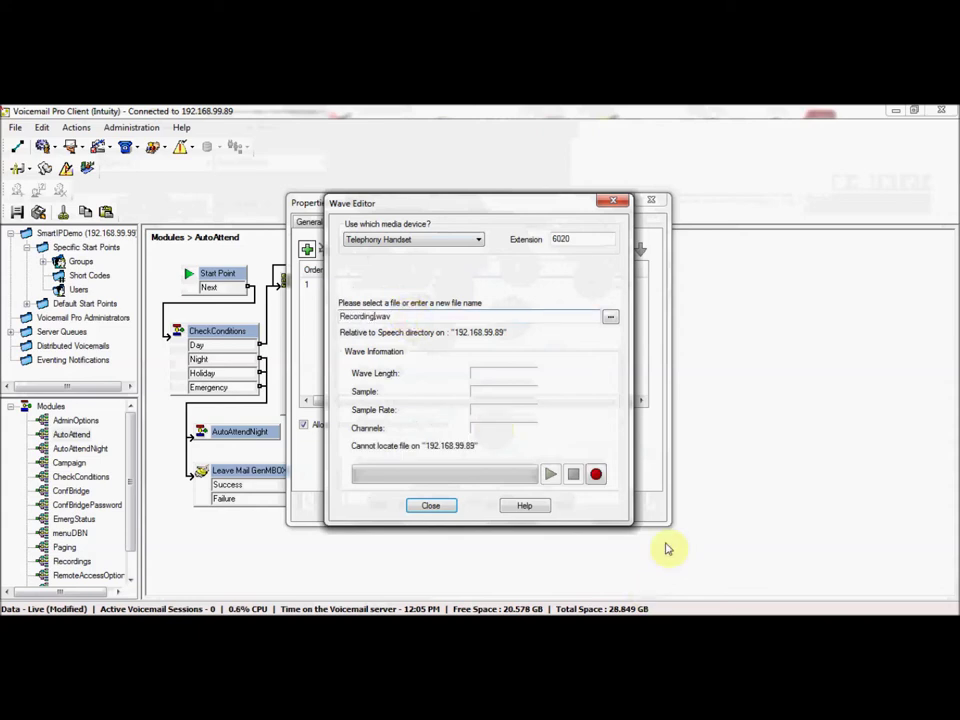
left_click(596, 474)
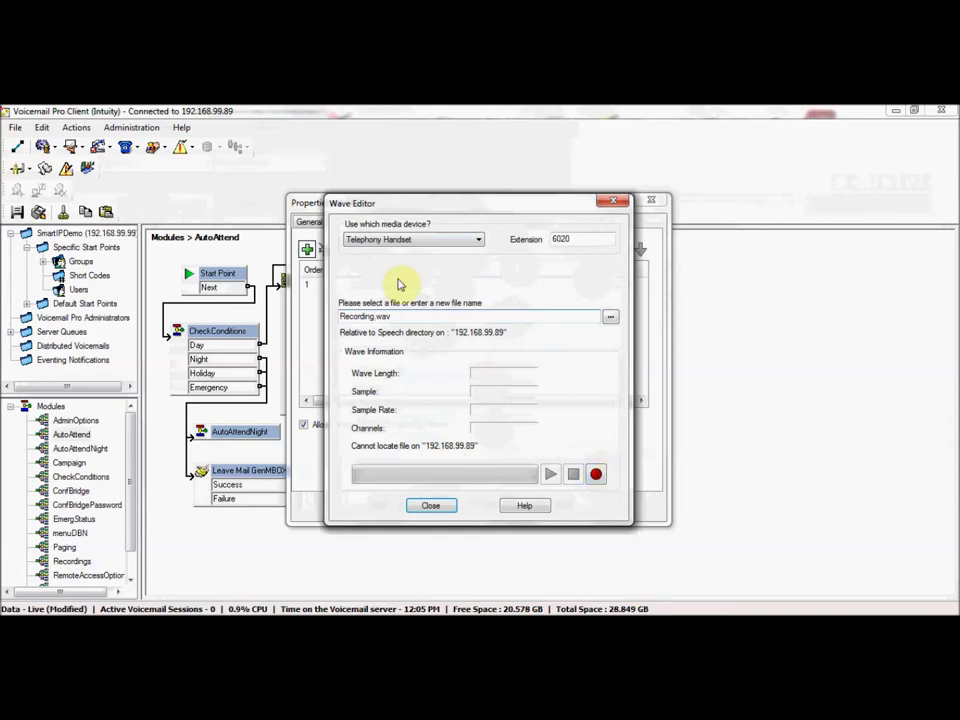
left_click(405, 240)
left_click(378, 250)
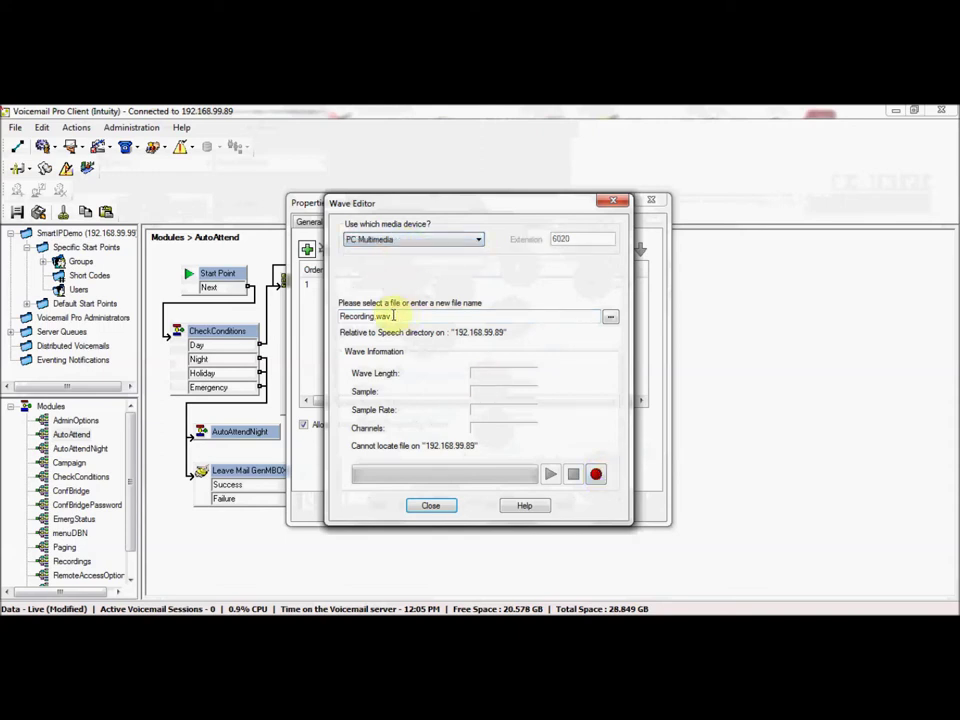
left_click_drag(399, 316, 312, 320)
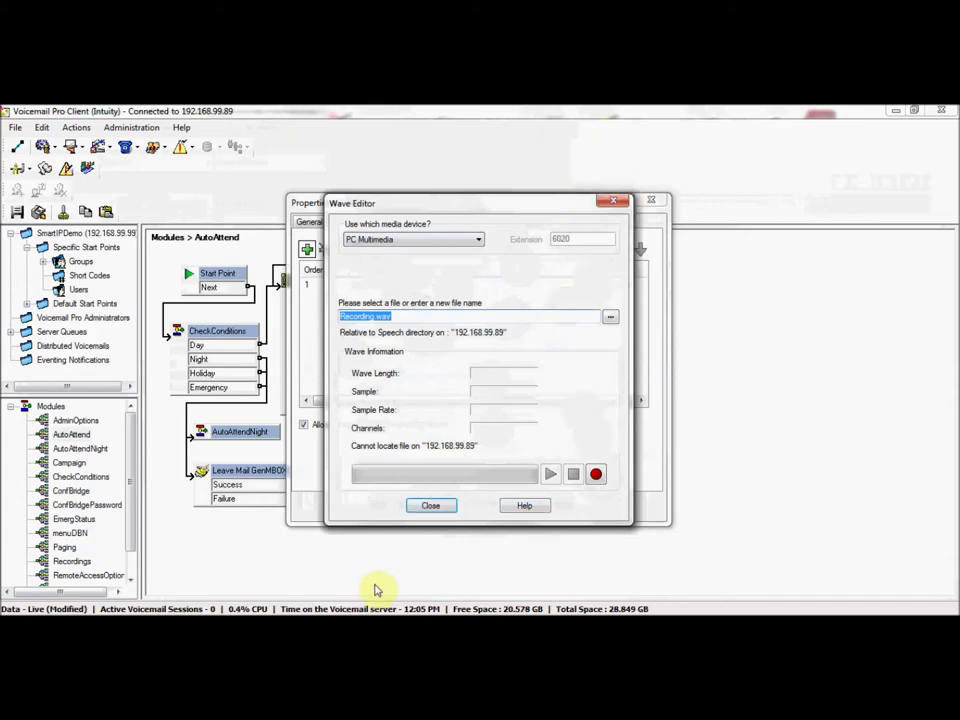
left_click(436, 508)
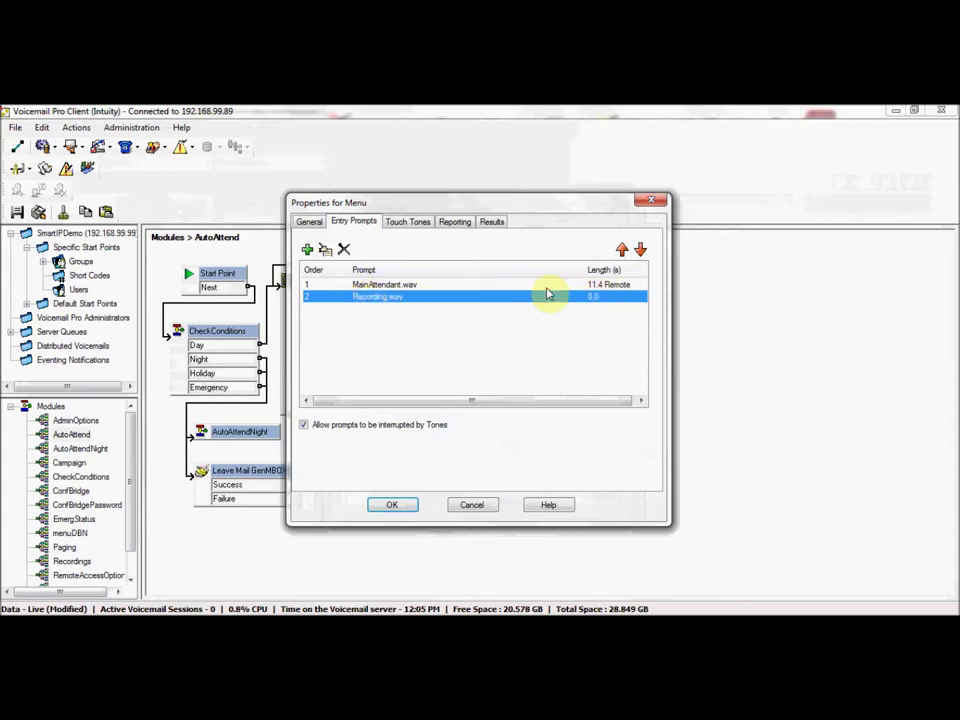
- Review the Menu's touch-tone keys (2, 6, 0, *736683) and 8-second timeout, then cancel
left_click(402, 223)
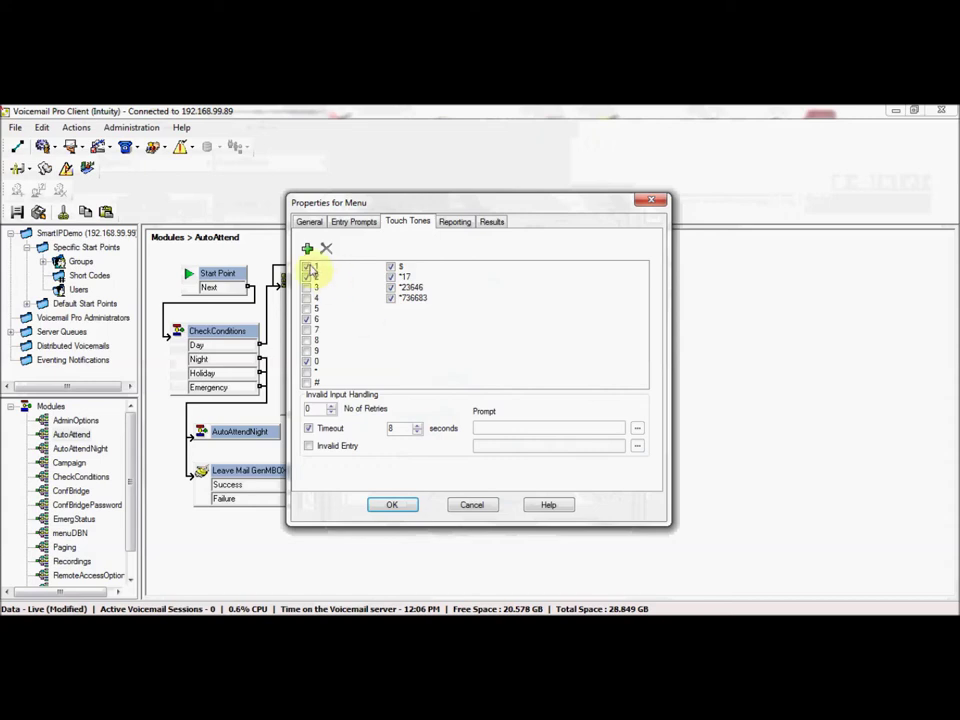
left_click(307, 318)
left_click(307, 318)
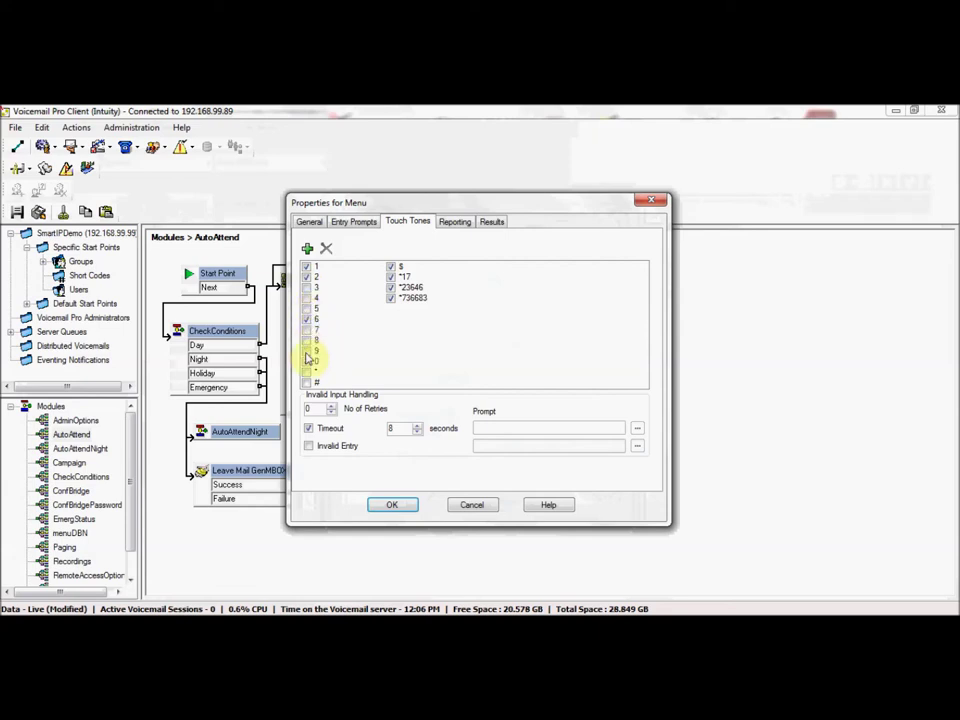
left_click(307, 361)
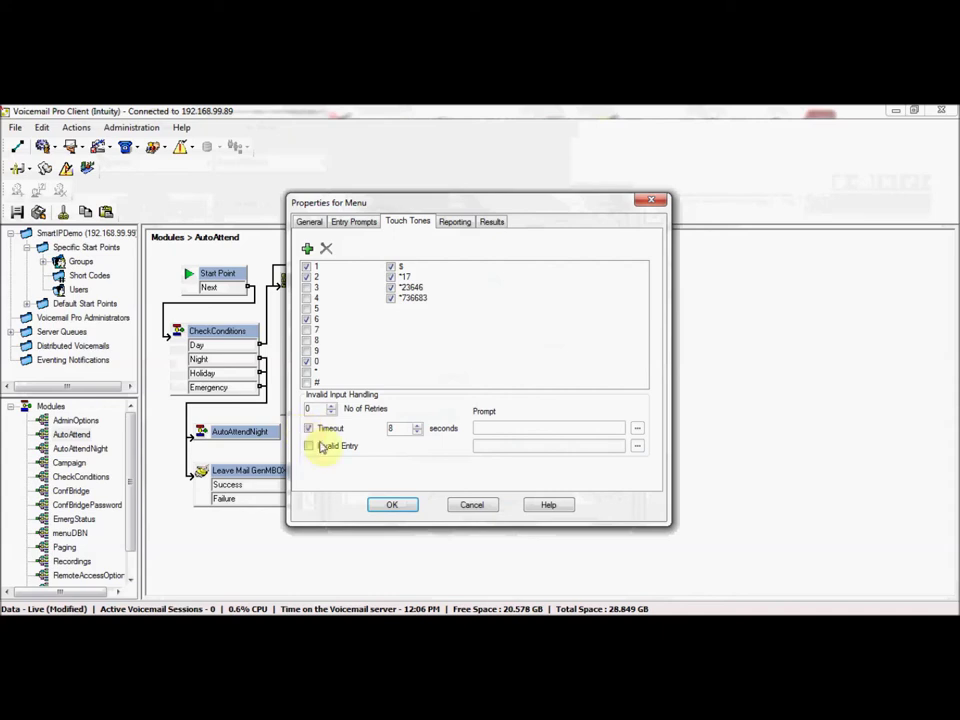
left_click(402, 428)
double_click(386, 428)
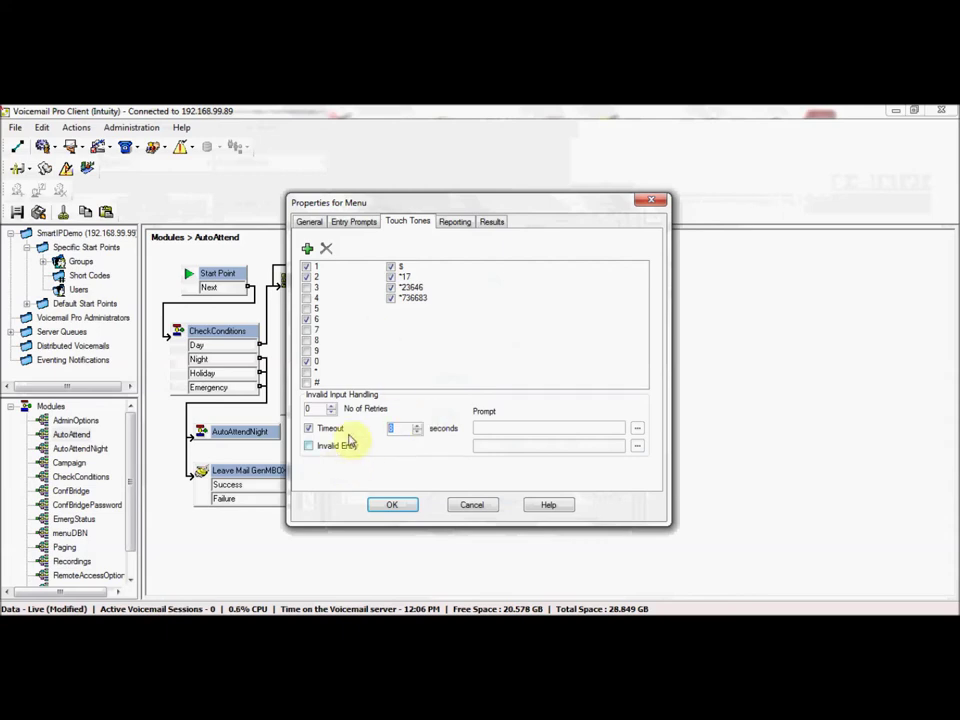
left_click(396, 429)
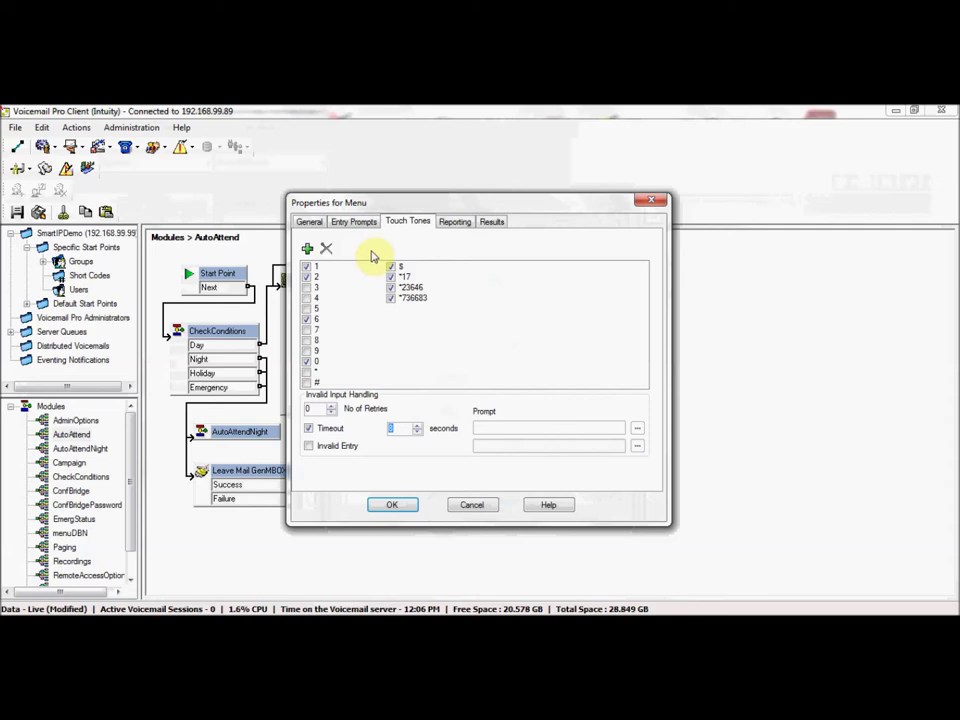
left_click(305, 276)
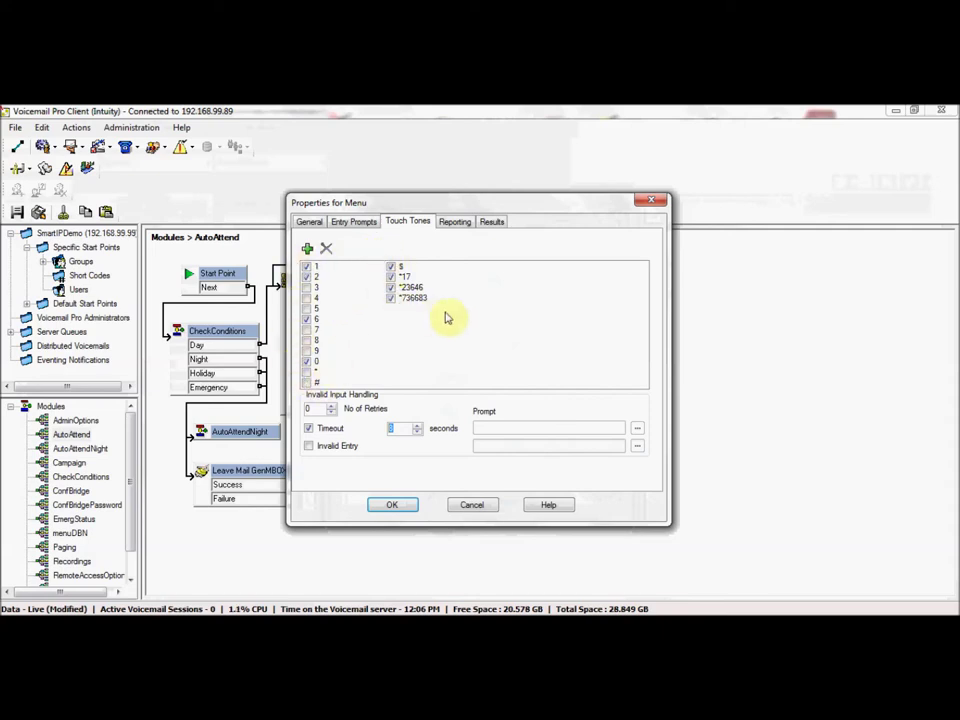
left_click(391, 297)
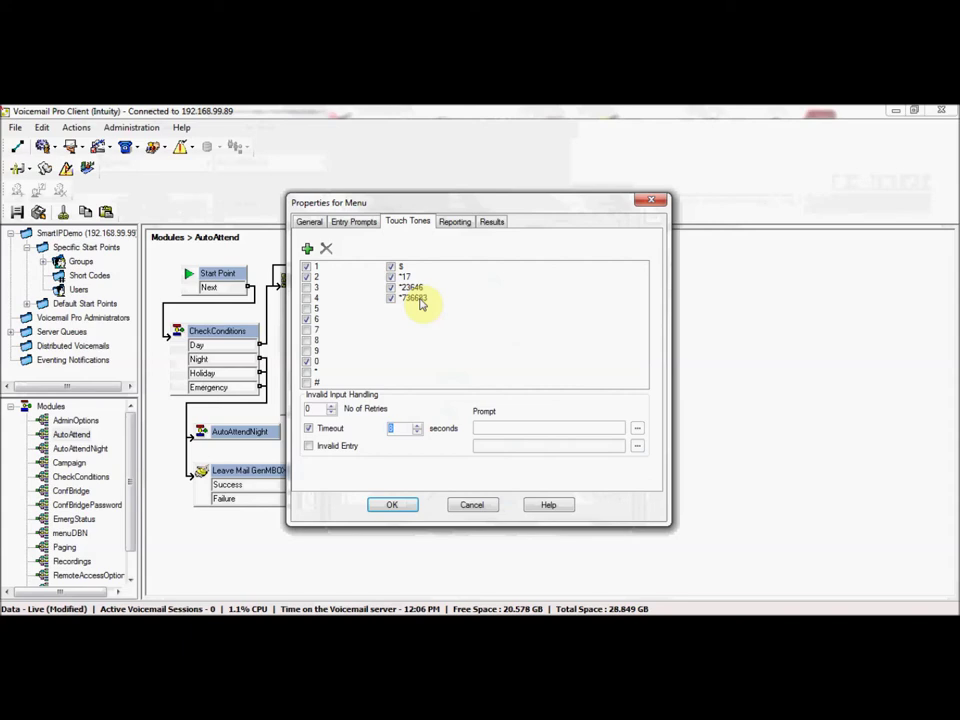
left_click(474, 505)
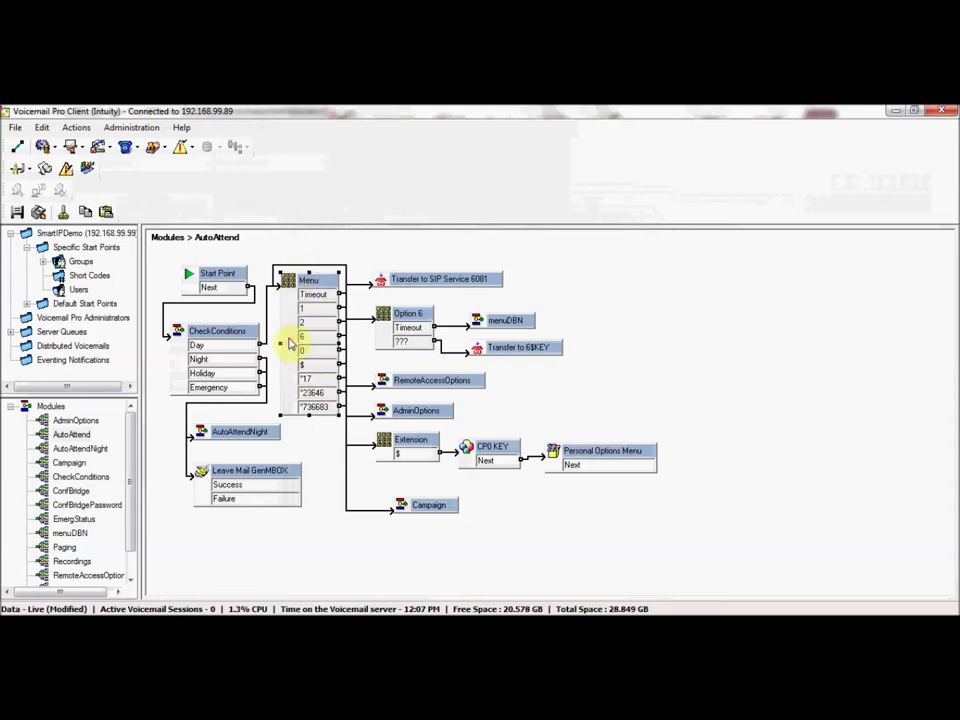
- Trace Menu routes: timeout to SIP transfer, Campaign, key 2 to Option 6, *17 to RemoteAccessOptions
left_click(340, 308)
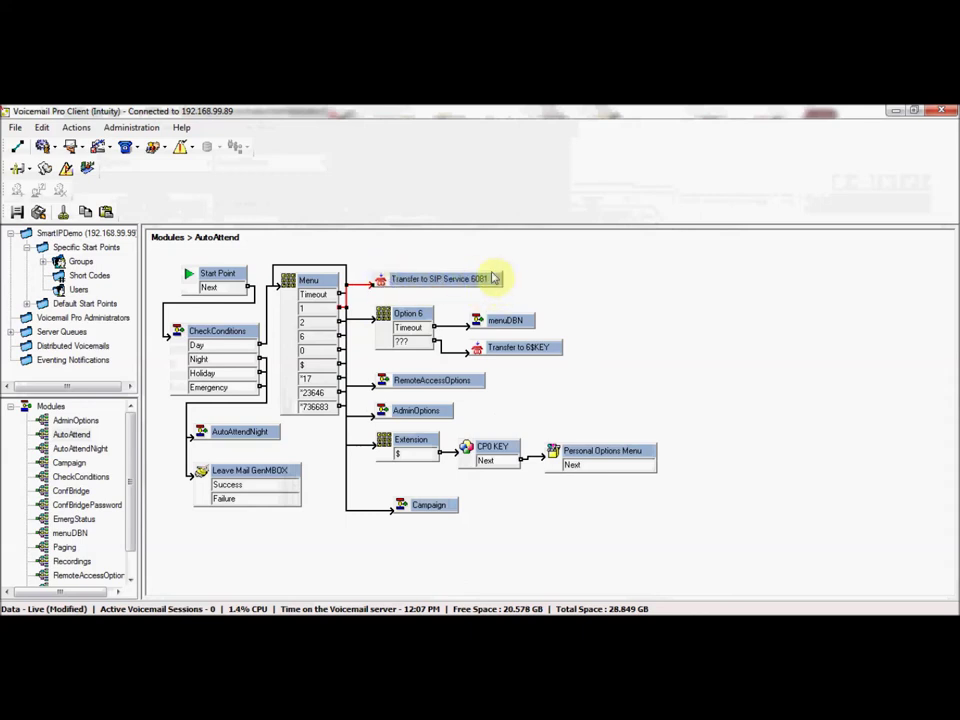
left_click(342, 326)
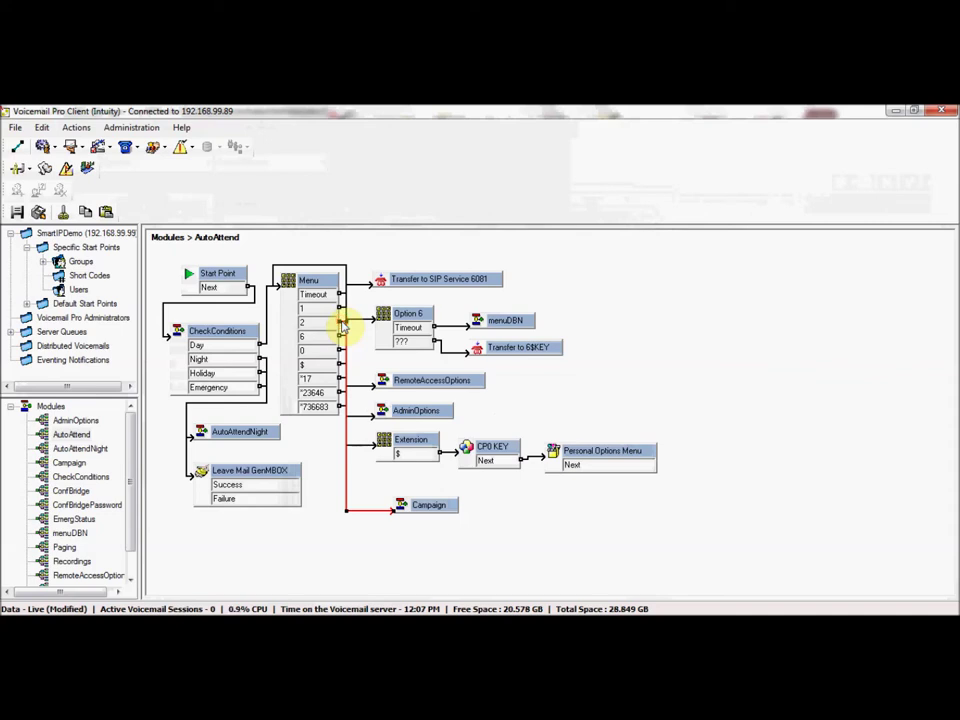
left_click(410, 504)
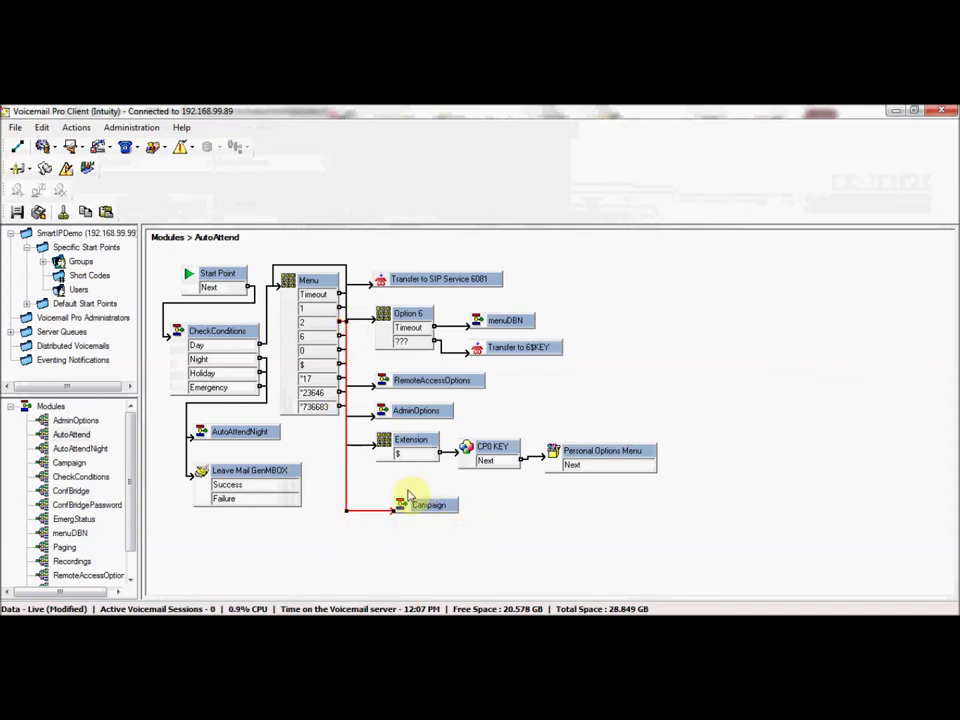
left_click(341, 322)
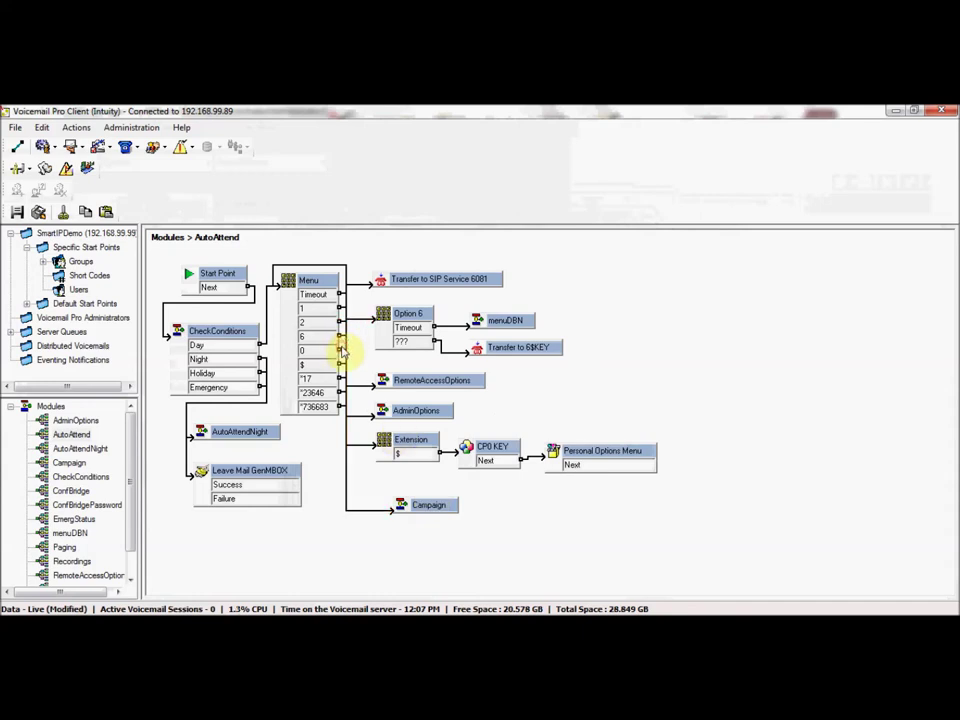
left_click(344, 380)
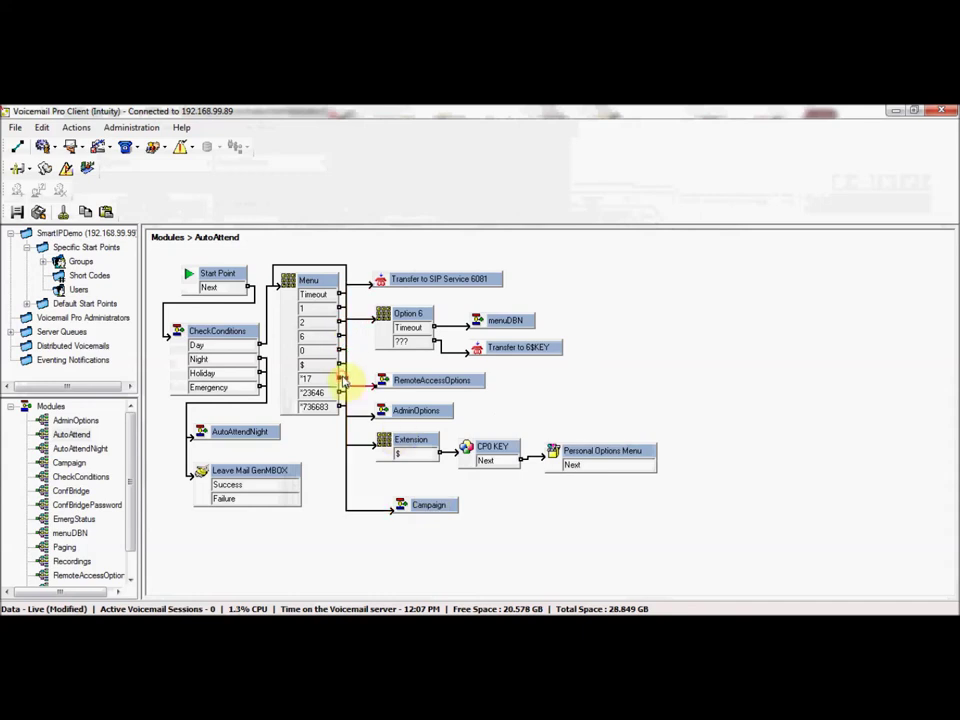
left_click(344, 383)
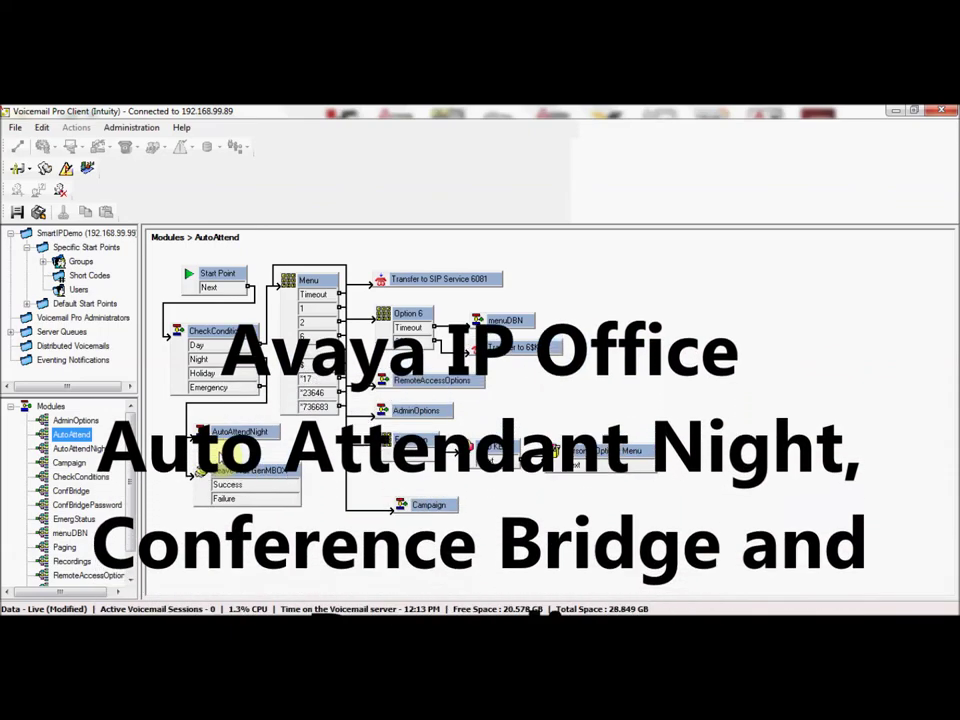
- View the AutoAttendNight menu, then trace AutoAttend's *736683 route to AdminOptions
left_click(83, 449)
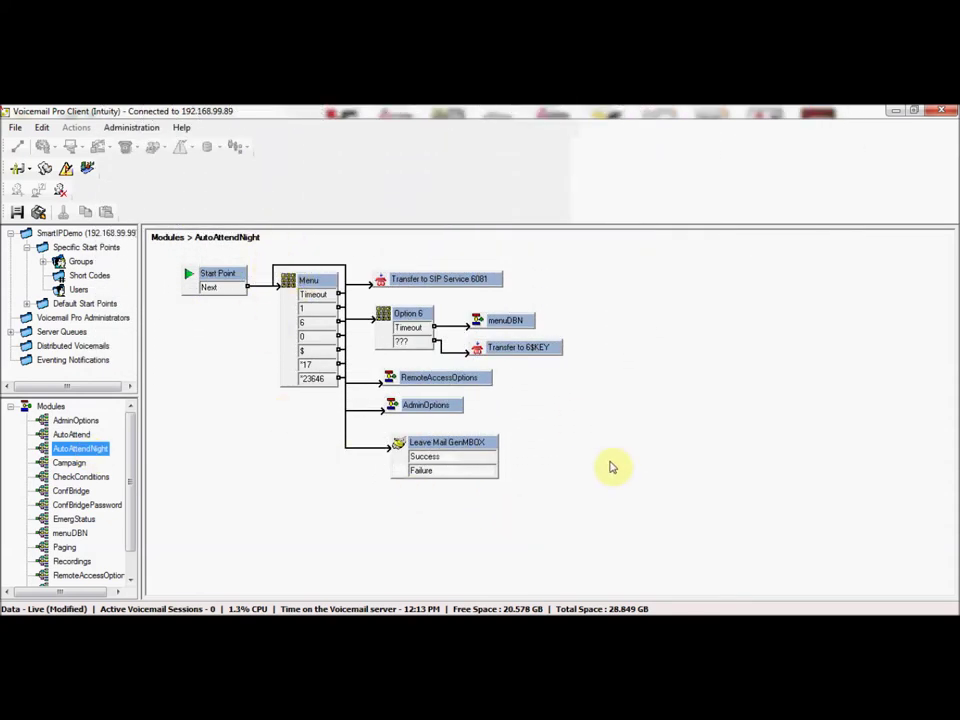
left_click(324, 279)
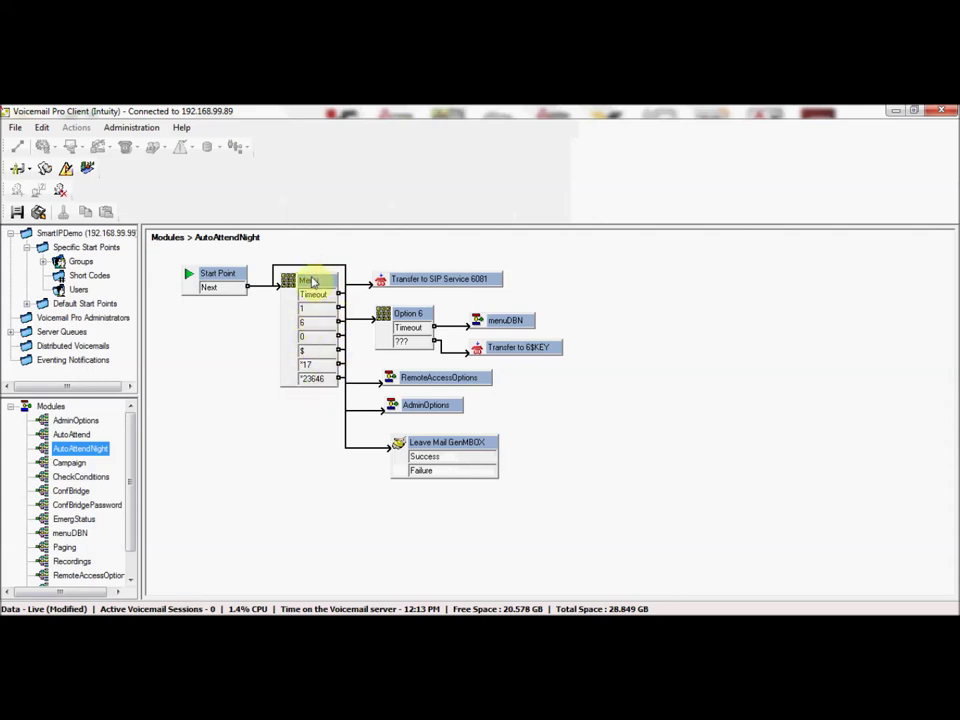
left_click(75, 421)
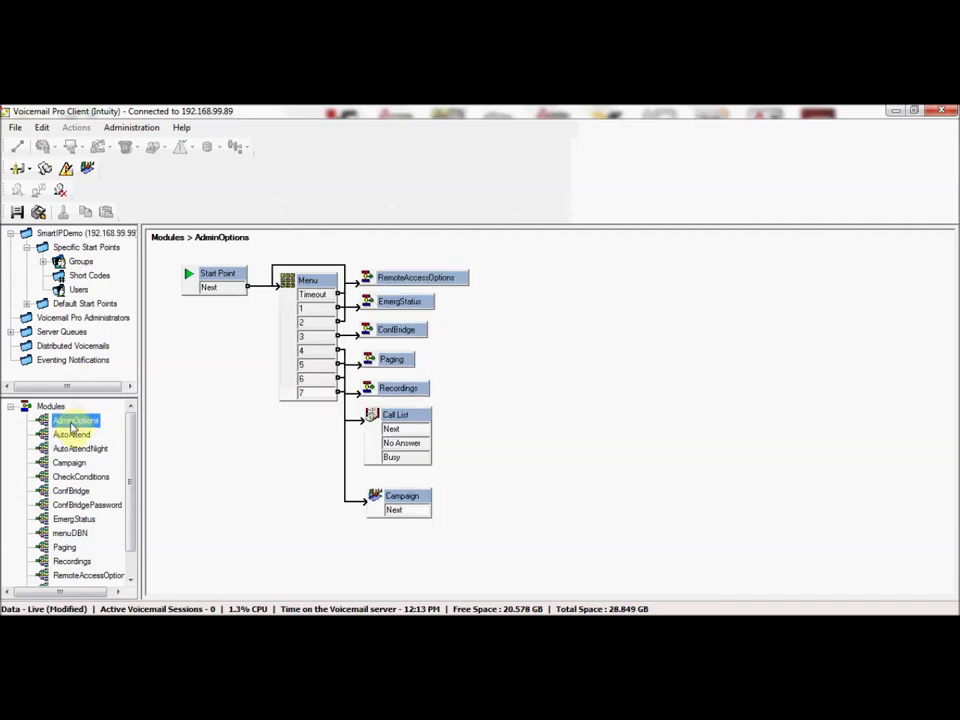
left_click(71, 434)
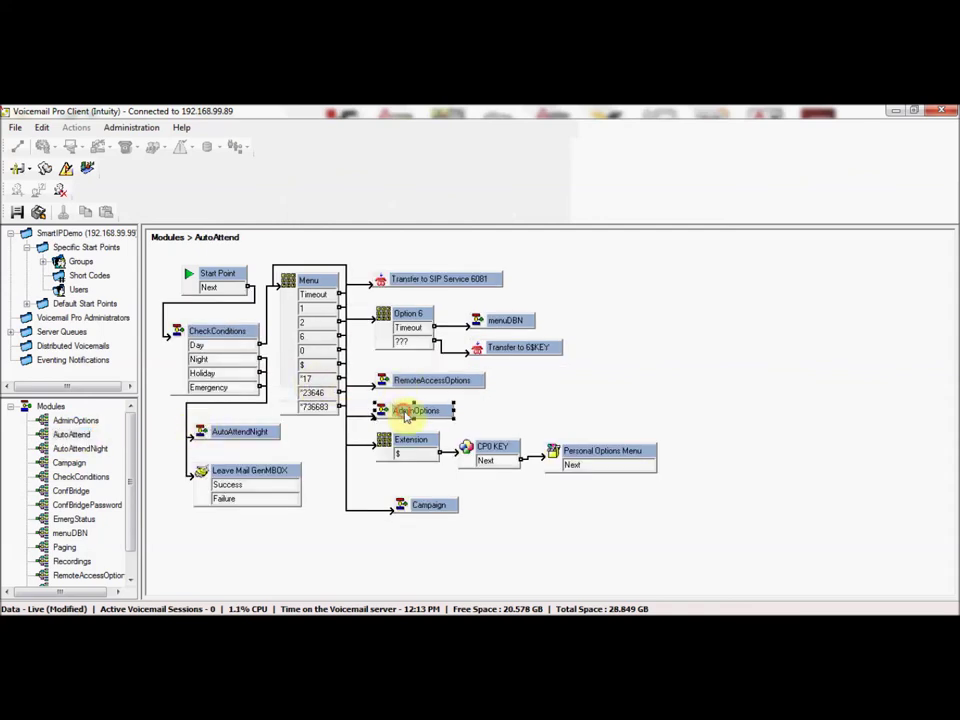
left_click(381, 410)
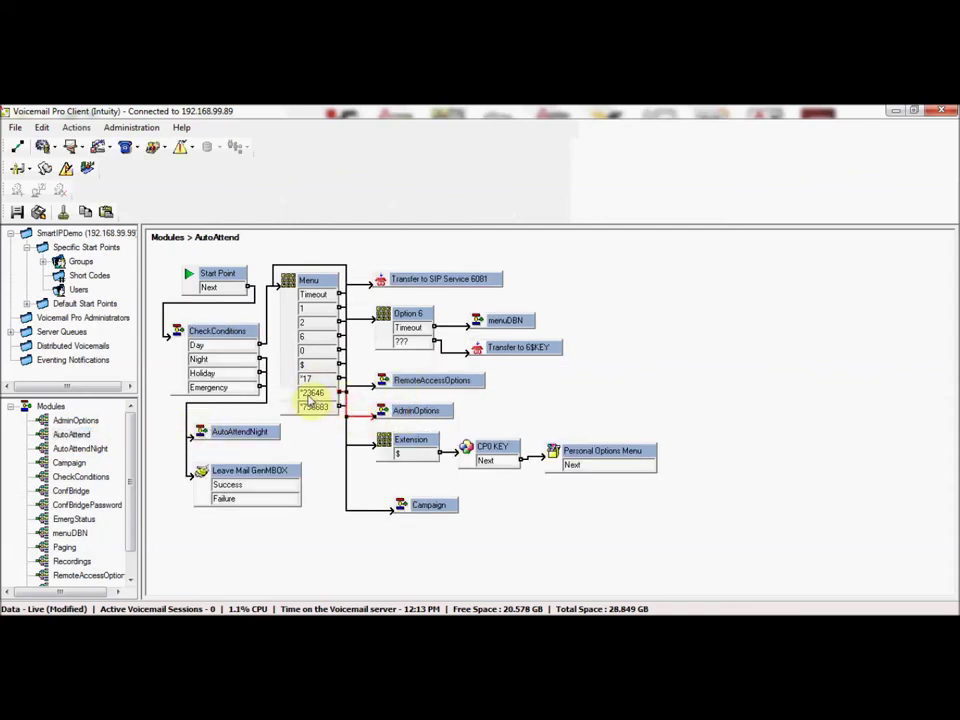
left_click(340, 405)
- Open the AdminOptions module and inspect its EmergStatus and RemoteAccessOptions nodes
left_click(74, 421)
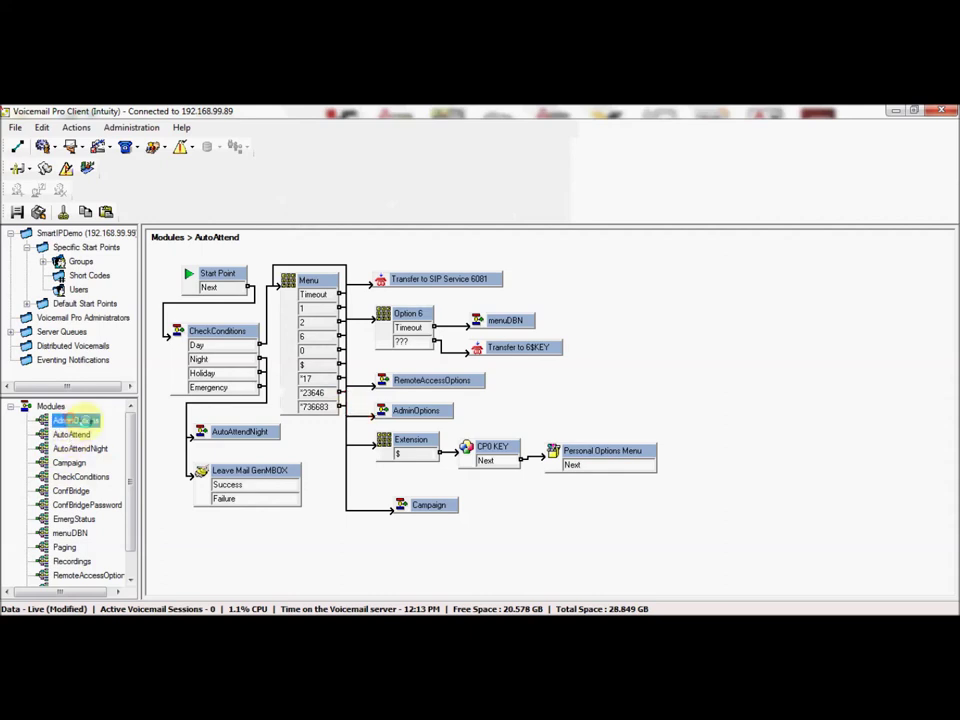
left_click(401, 303)
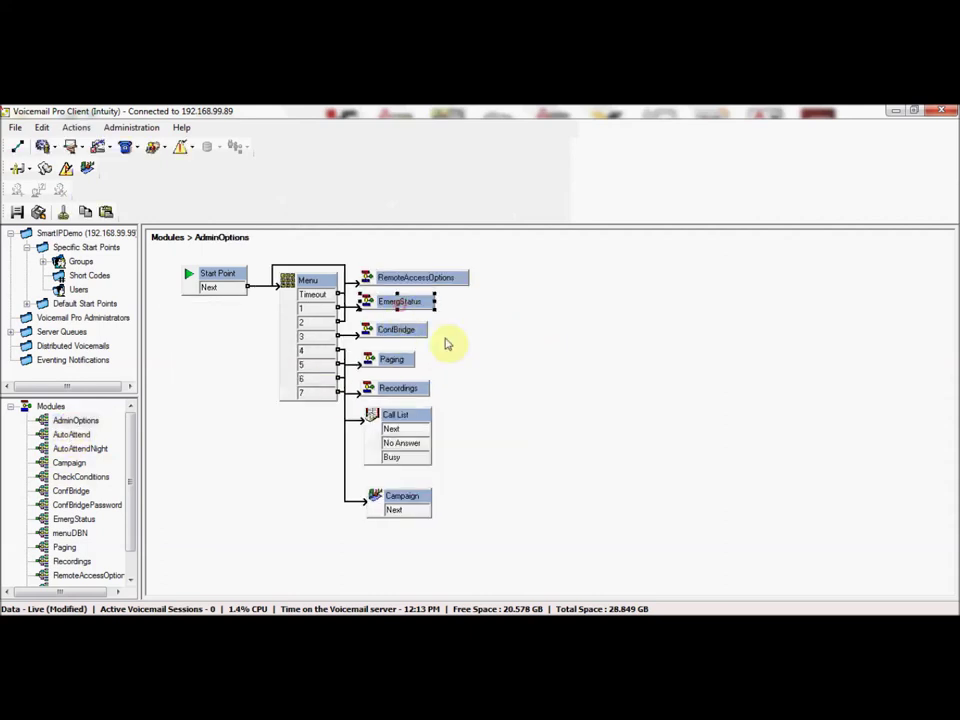
left_click(402, 278)
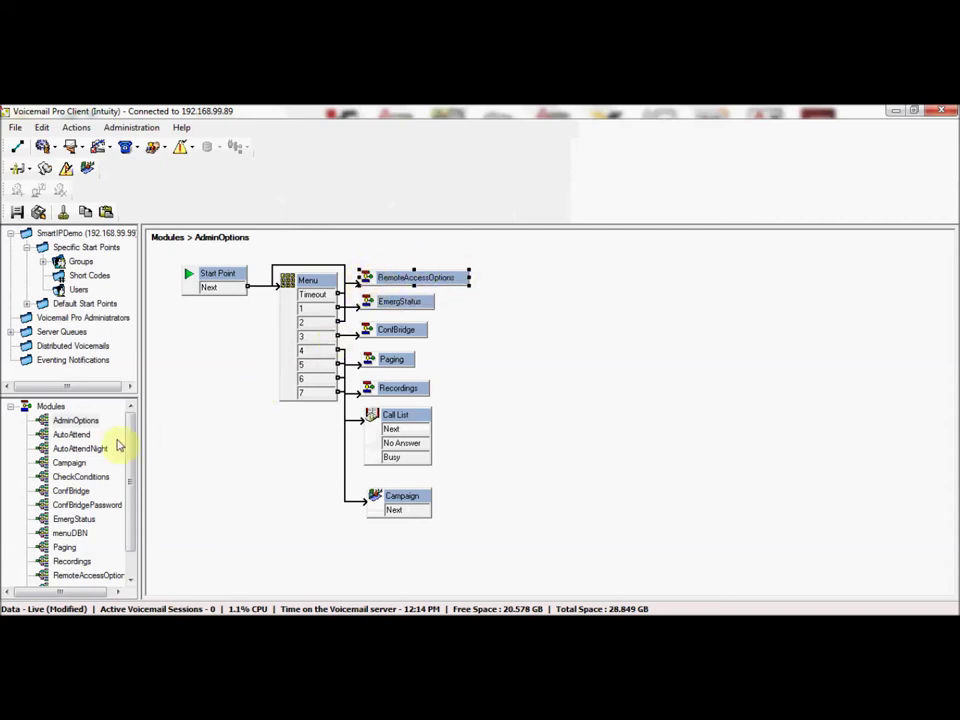
- View ConfBridge, then open Recordings and select the Good Friday hol803.wav node
left_click(68, 491)
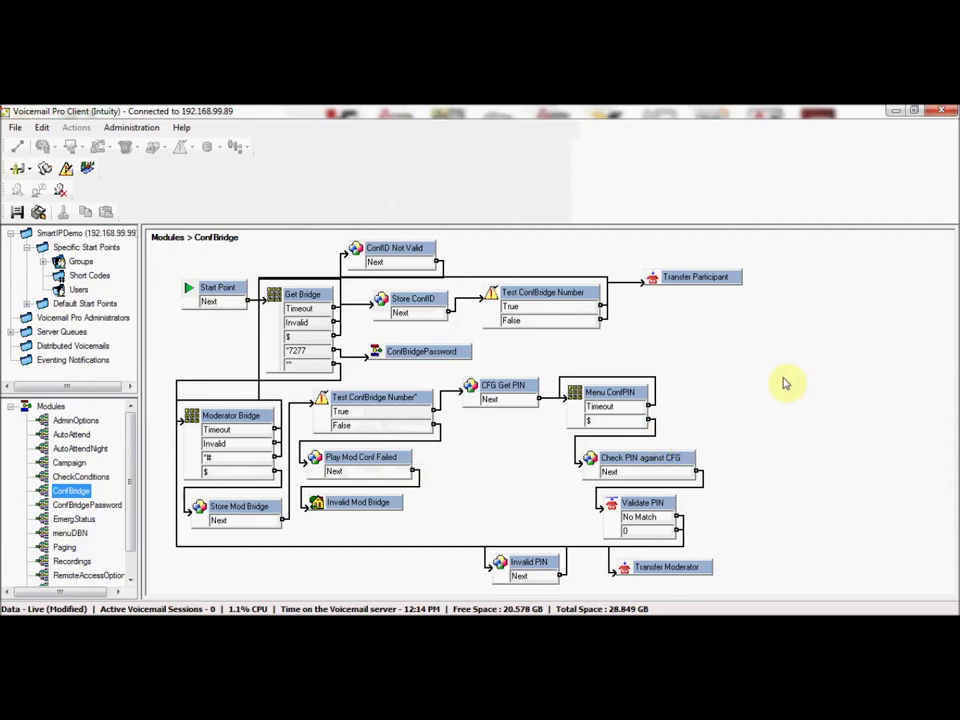
left_click(68, 562)
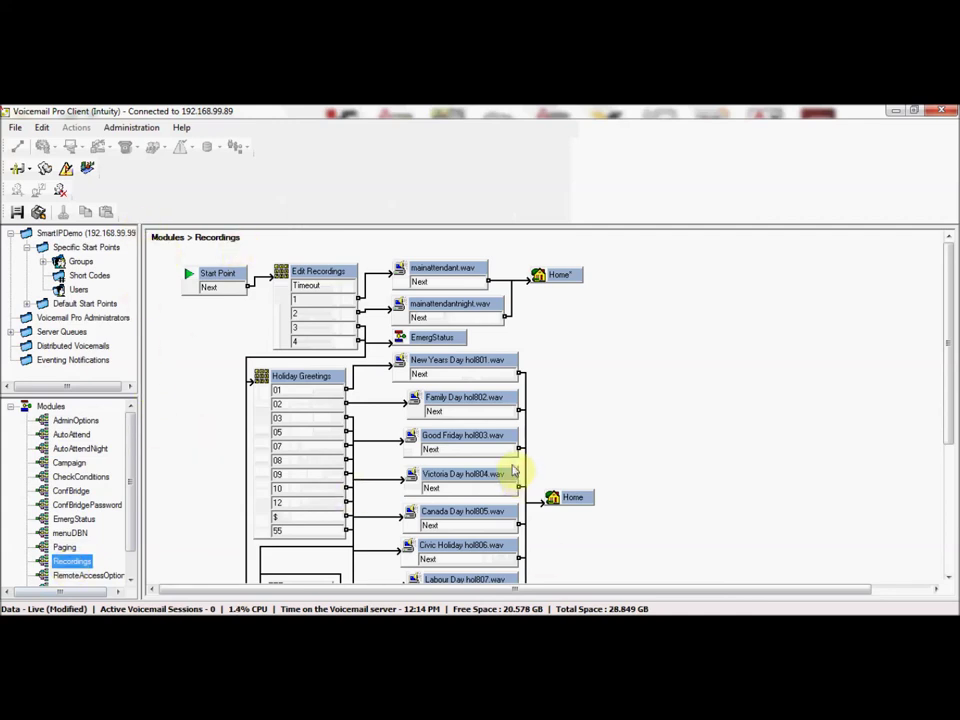
left_click(484, 440)
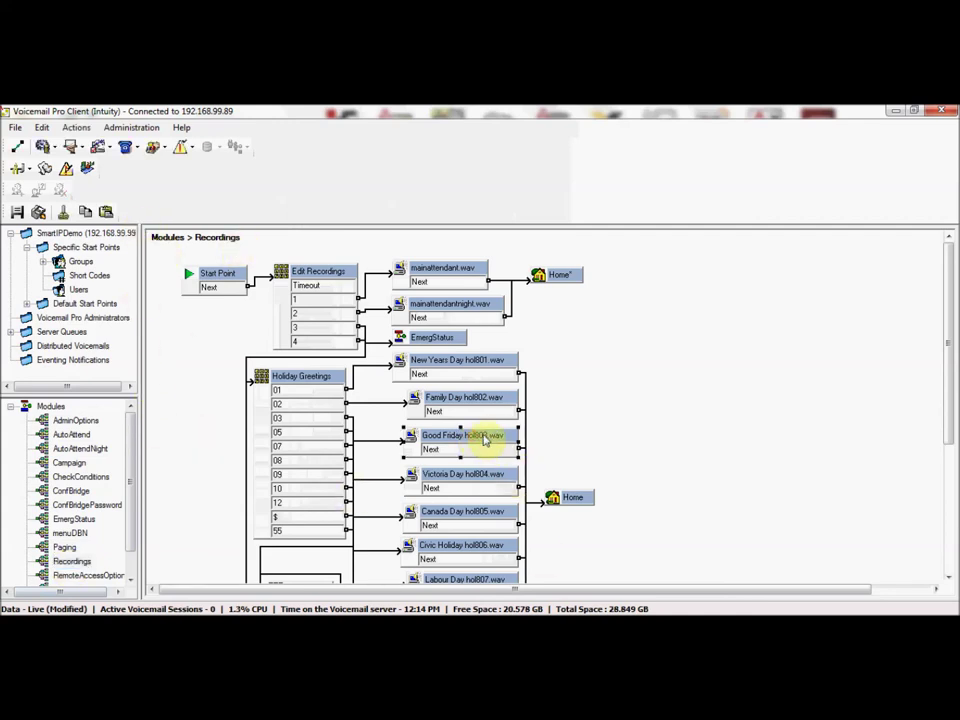